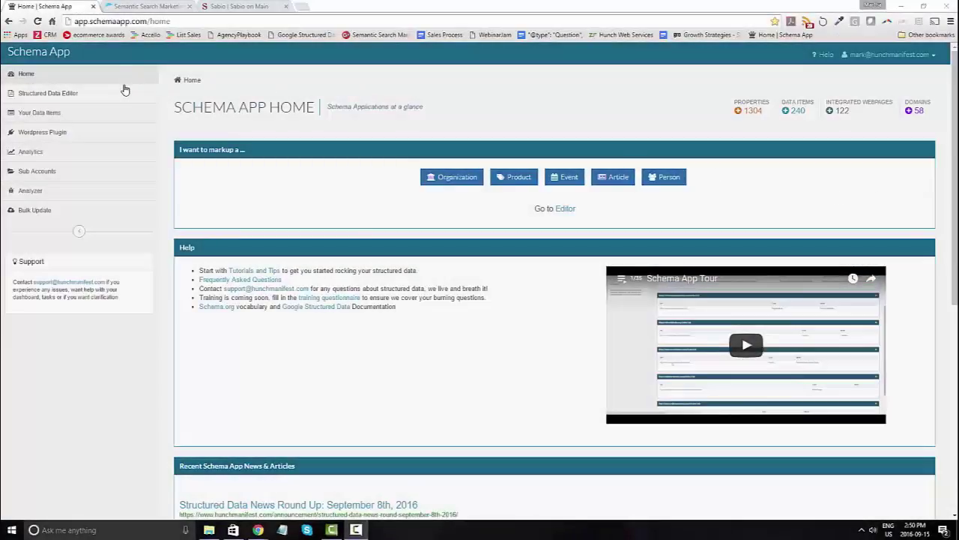
# - Open the Structured Data Editor from the left sidebar
pyautogui.click(63, 96)
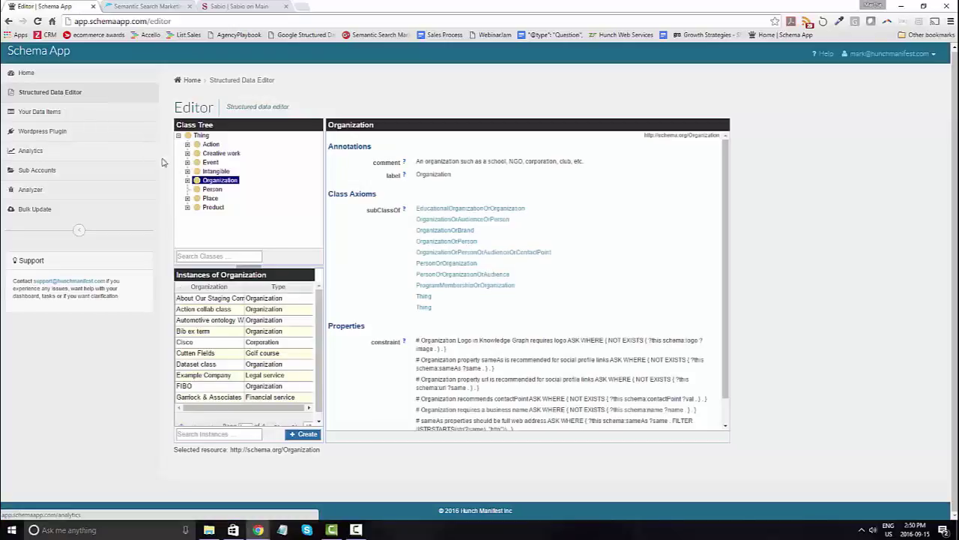
# - Expand Organization and Local business, then search 'rest' and select the Restaurant class
pyautogui.click(188, 180)
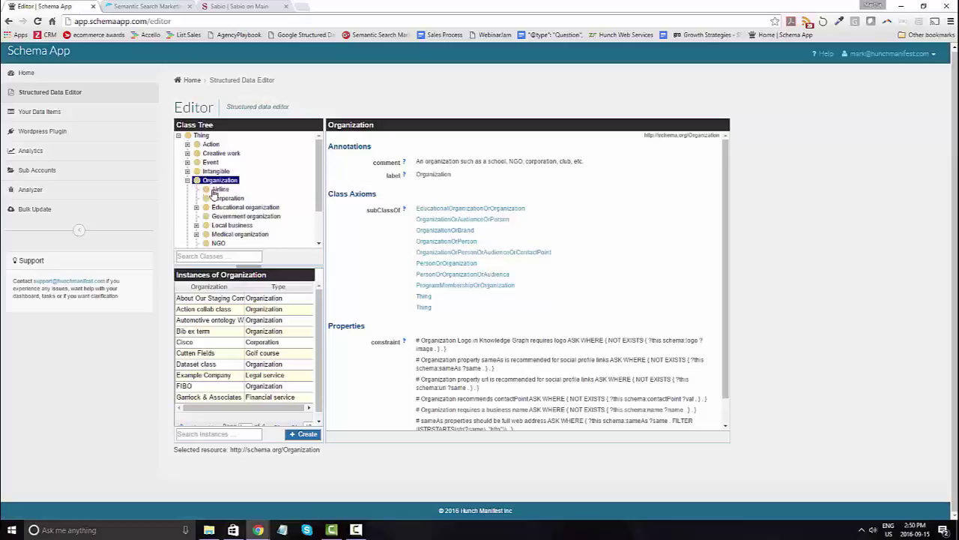
pyautogui.moveTo(321, 185); pyautogui.dragTo(320, 214)
pyautogui.click(196, 185)
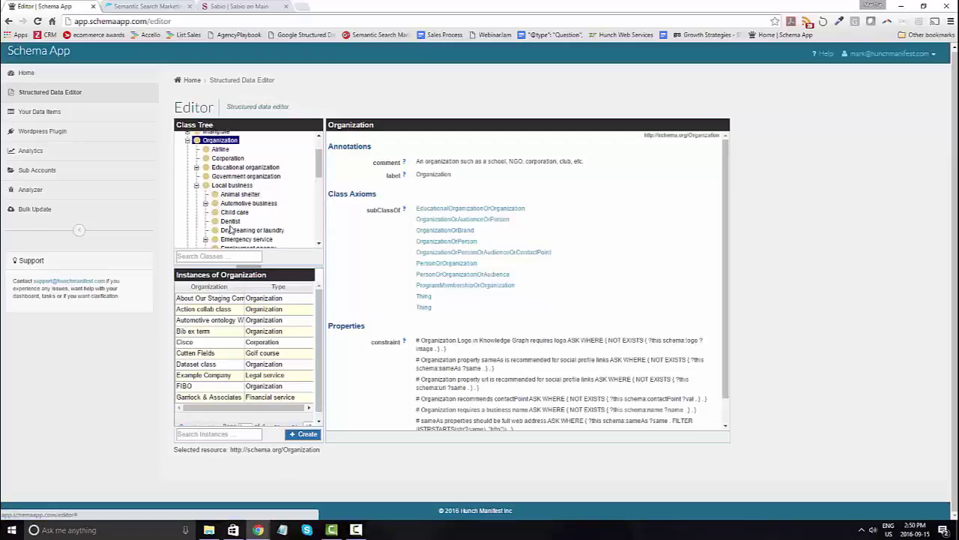
pyautogui.click(224, 256)
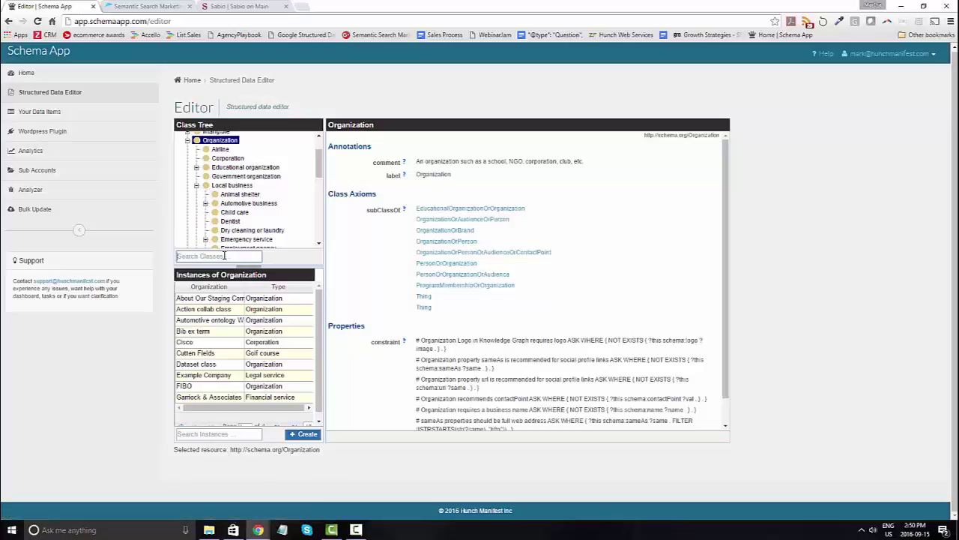
pyautogui.write('res')
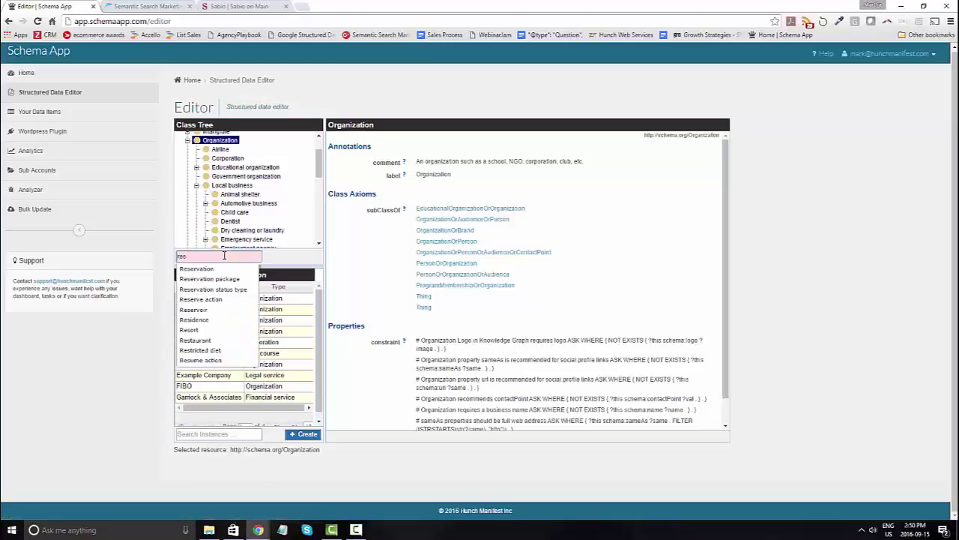
pyautogui.write('t')
pyautogui.click(205, 268)
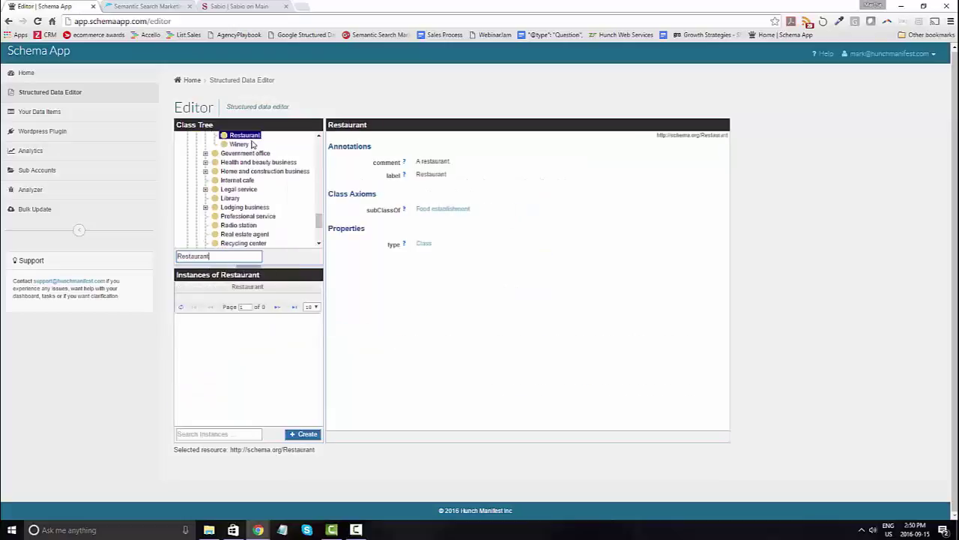
# - Create a Restaurant item named 'Sabio On Main' with the Sabio website URL as its URI
pyautogui.click(296, 436)
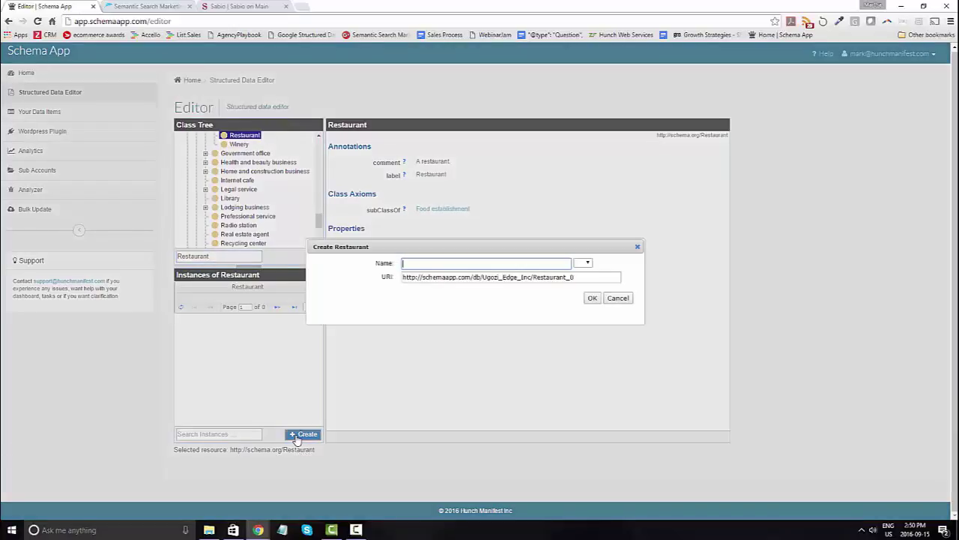
pyautogui.write('Sabio O')
pyautogui.write('n Main')
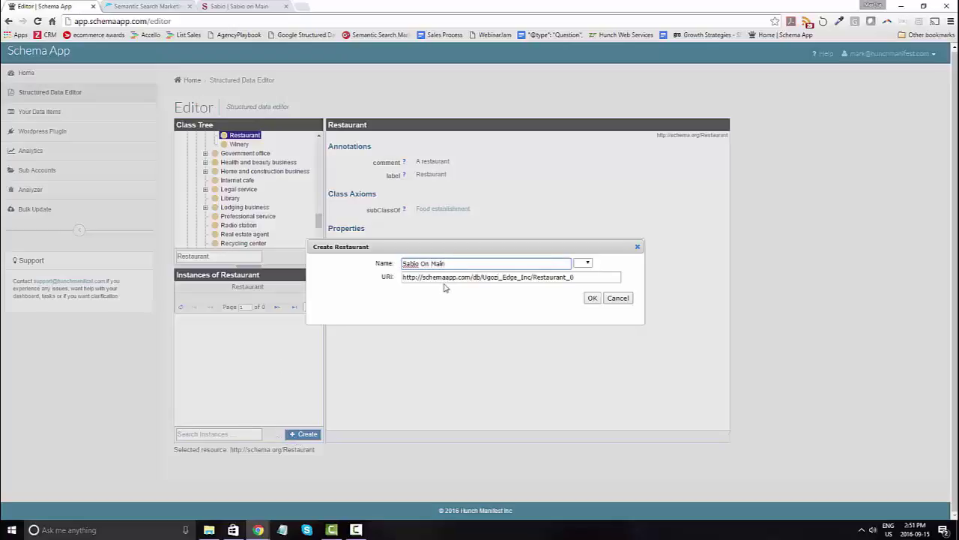
pyautogui.moveTo(586, 280); pyautogui.dragTo(395, 276)
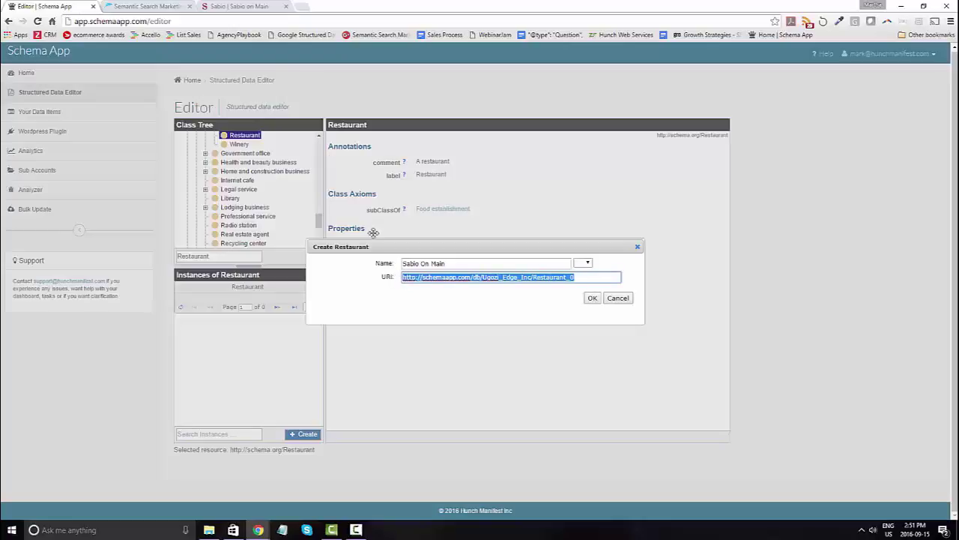
pyautogui.click(228, 8)
pyautogui.click(208, 21)
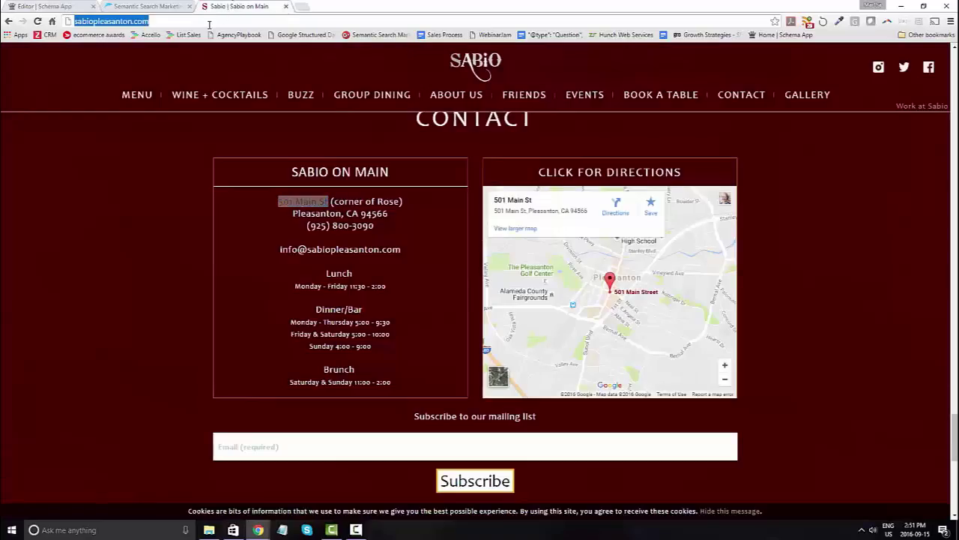
pyautogui.click(59, 5)
pyautogui.write('http://sabiopleasanton.com/')
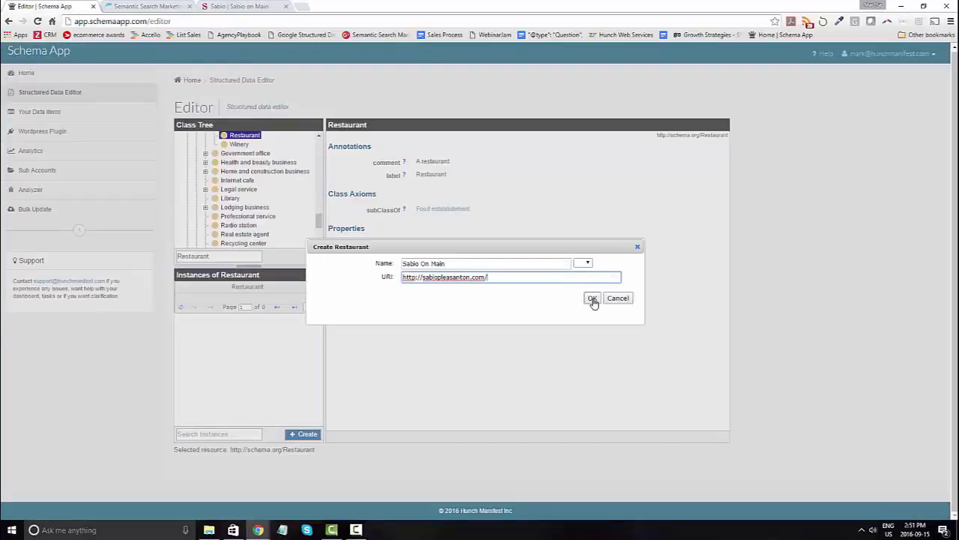
pyautogui.click(593, 299)
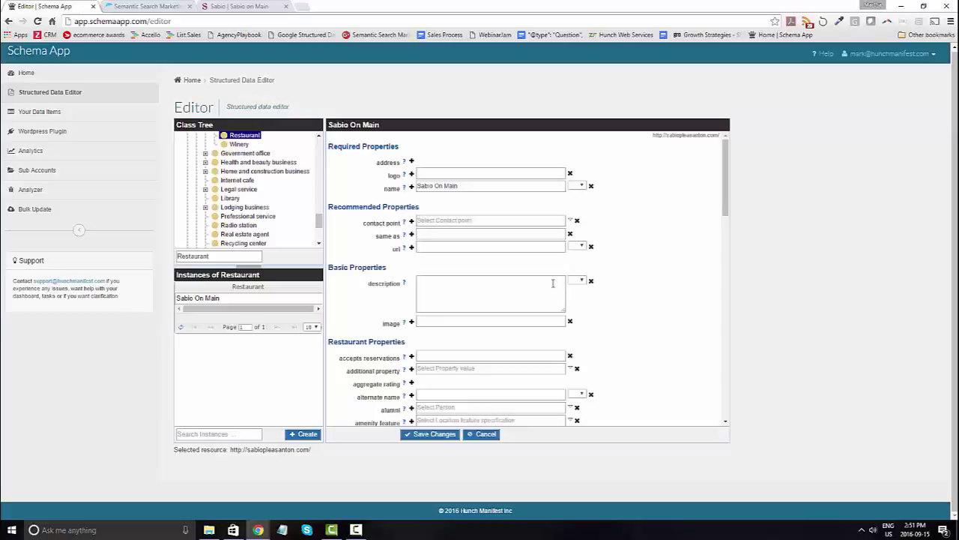
# - Add an address and set its street address to 501 Main St, copied from the contact page
pyautogui.click(411, 163)
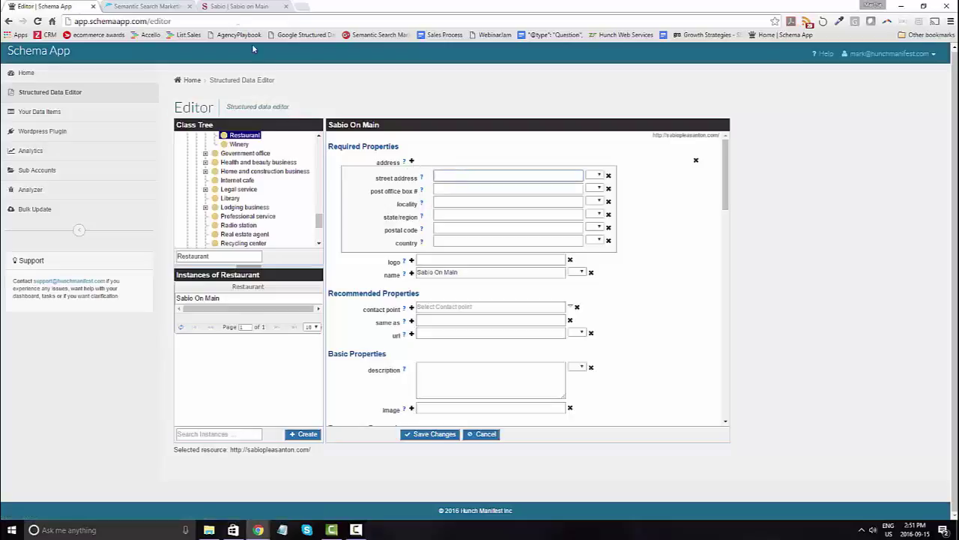
pyautogui.click(233, 6)
pyautogui.moveTo(329, 200); pyautogui.dragTo(278, 200)
pyautogui.hotkey('ctrl', 'c')
pyautogui.click(72, 6)
pyautogui.hotkey('ctrl', 'v')
pyautogui.moveTo(421, 203)
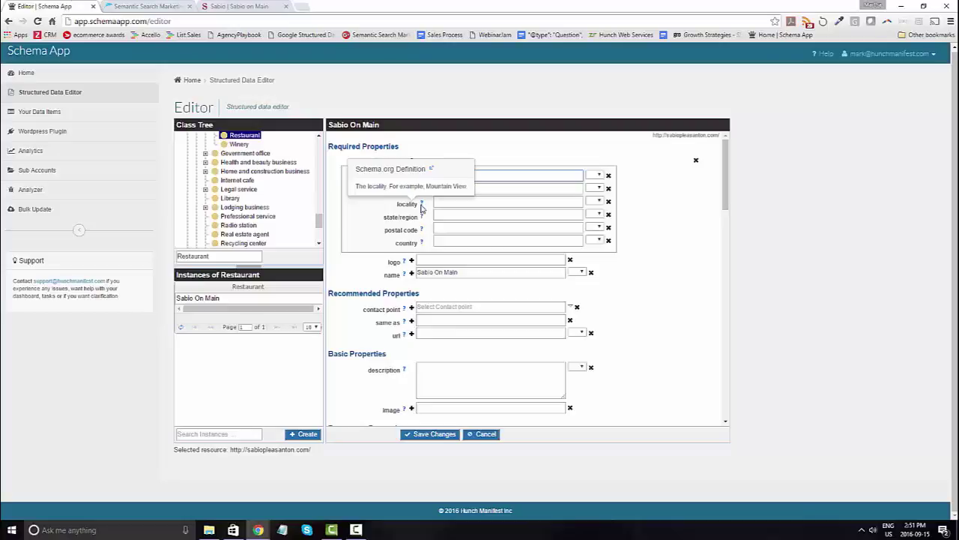
# - Fill in locality Pleasanton, state California, postal code 94566 and country US
pyautogui.click(436, 203)
pyautogui.write('Pleasanton')
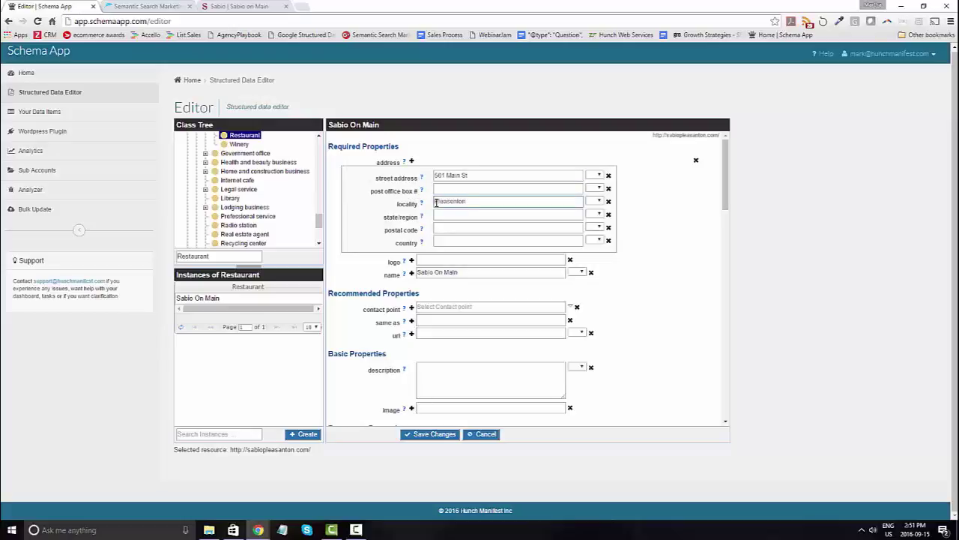
pyautogui.click(442, 213)
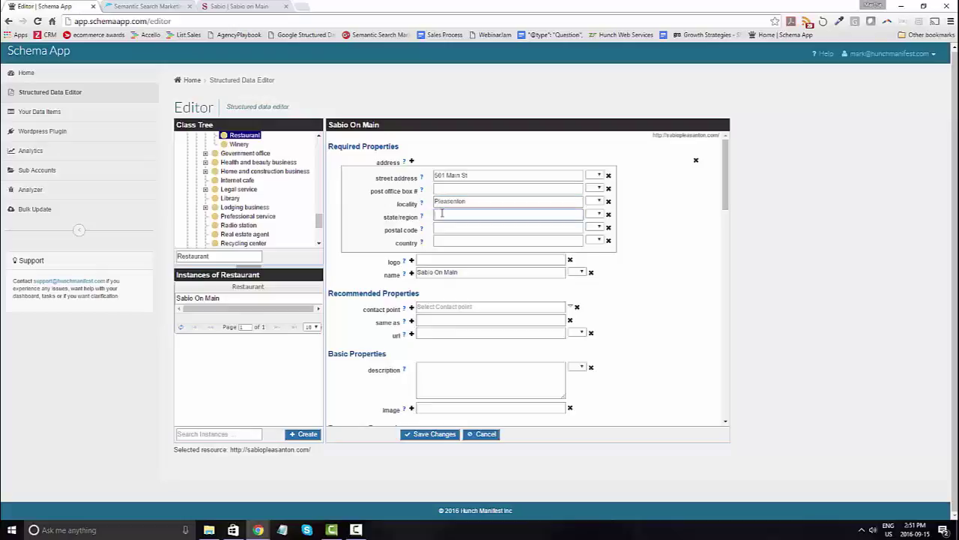
pyautogui.write('California')
pyautogui.click(447, 227)
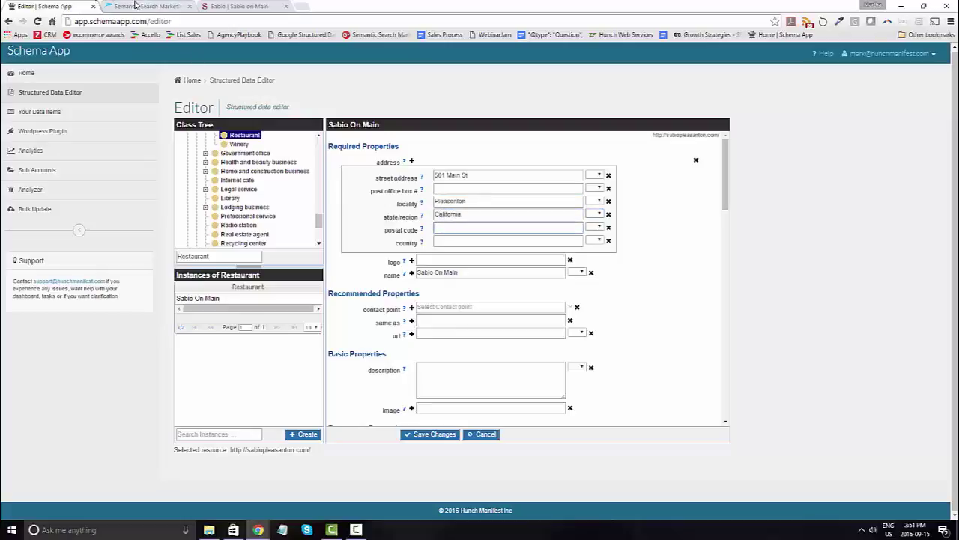
pyautogui.click(231, 6)
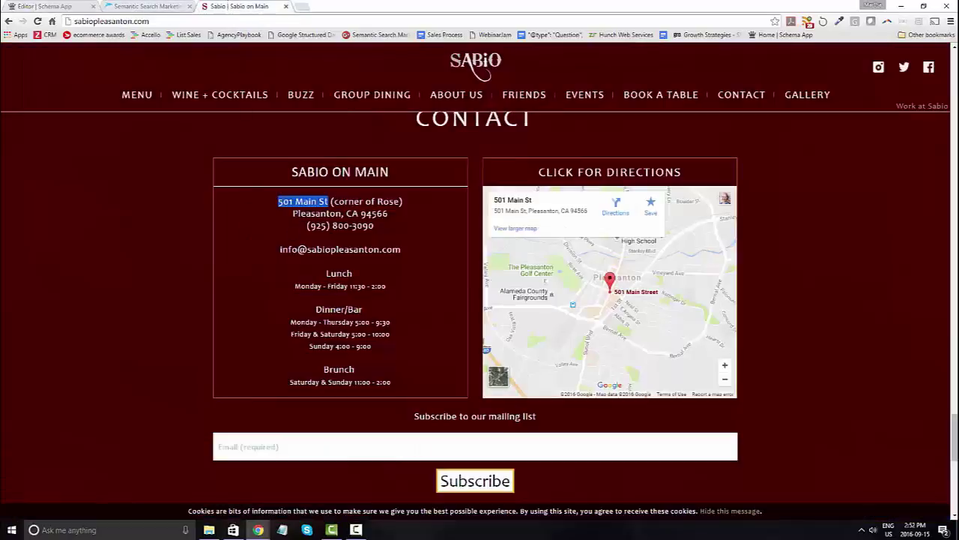
pyautogui.doubleClick(374, 214)
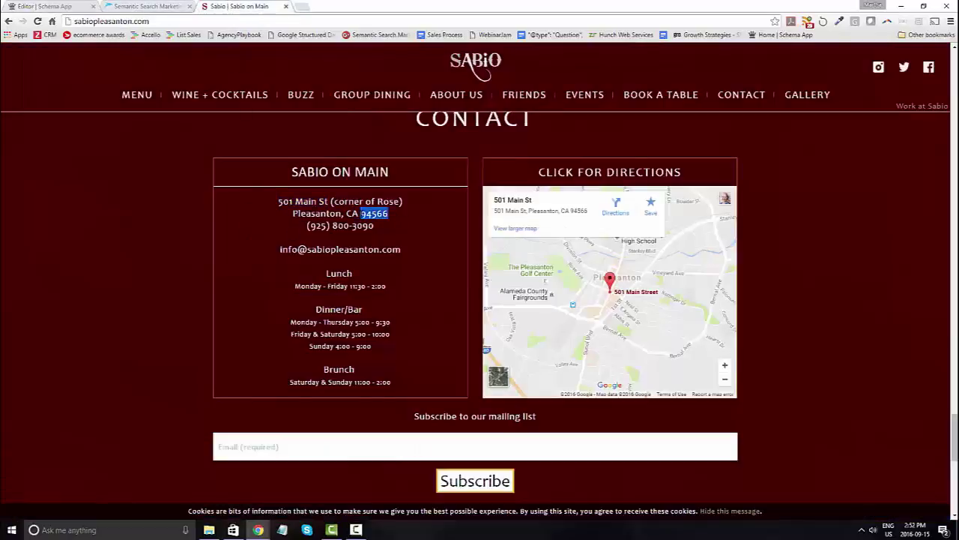
pyautogui.hotkey('ctrl', 'c')
pyautogui.hotkey('ctrl', '1')
pyautogui.hotkey('ctrl', 'v')
pyautogui.click(460, 241)
pyautogui.write('US')
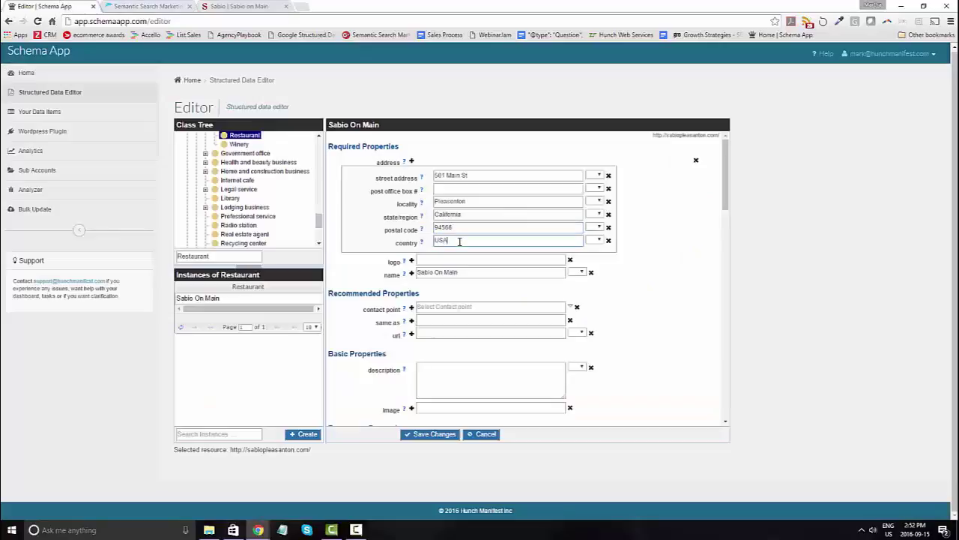
pyautogui.click(442, 261)
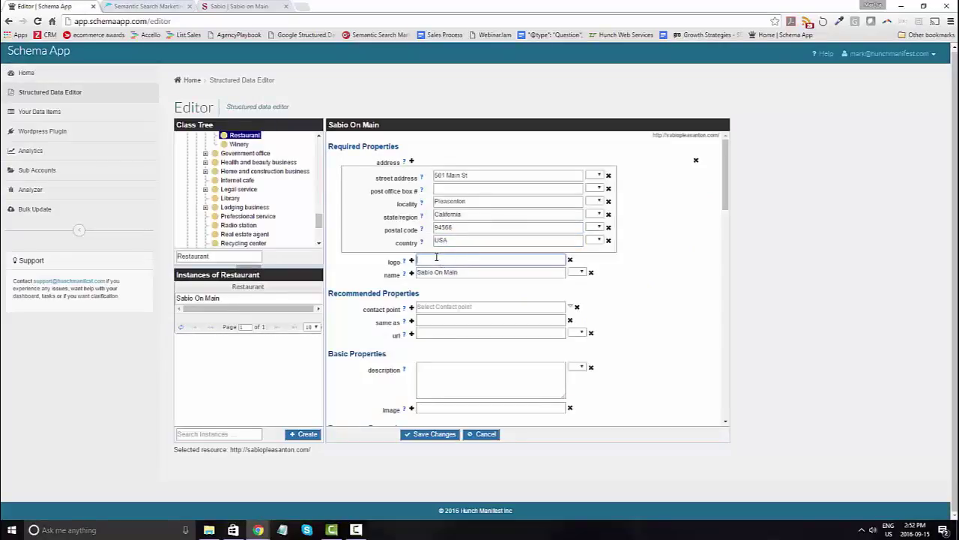
# - Paste the SABIO logo's link address from the website into the logo field
pyautogui.click(234, 6)
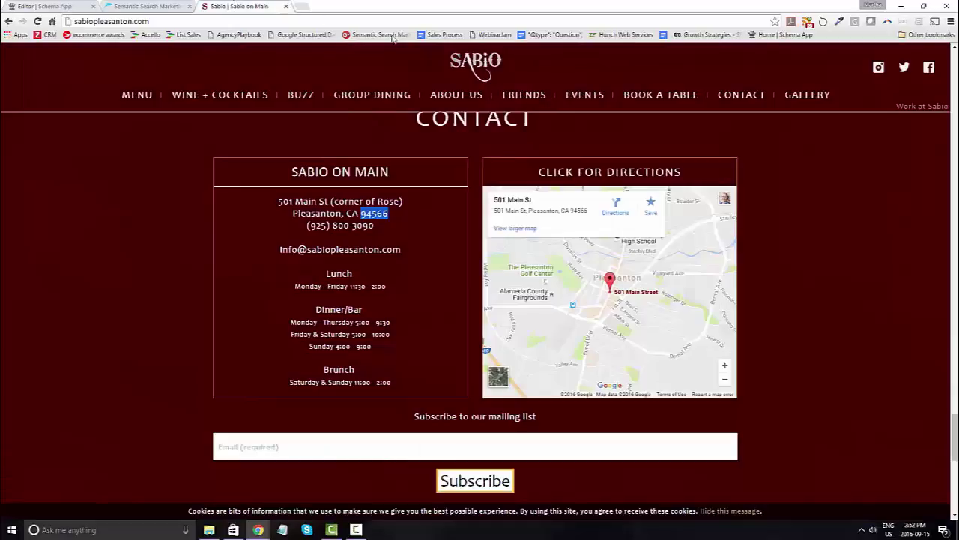
pyautogui.rightClick(476, 63)
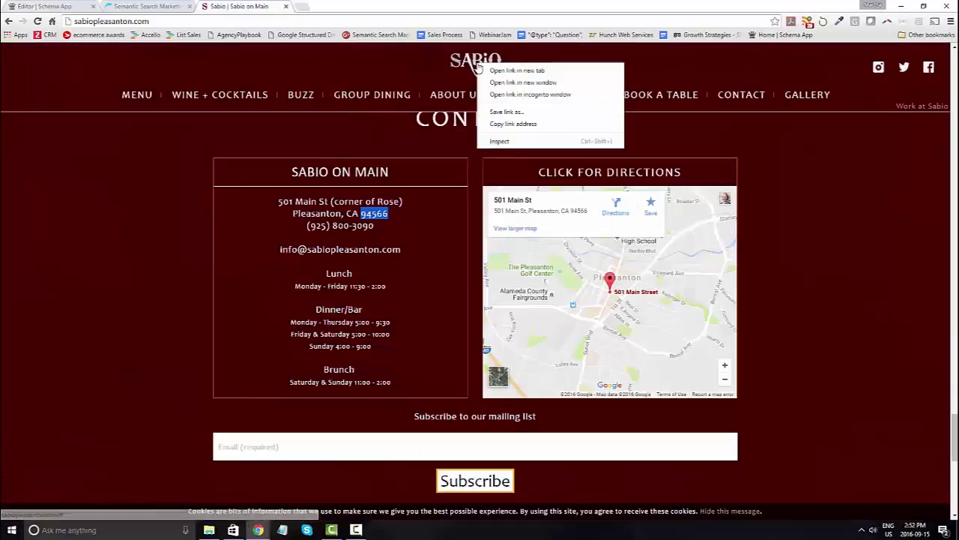
pyautogui.click(507, 124)
pyautogui.click(45, 6)
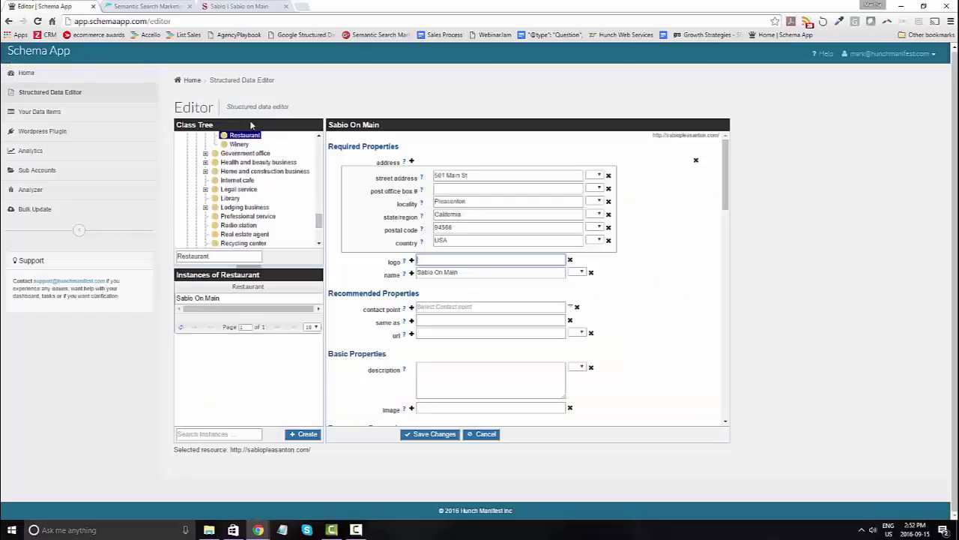
pyautogui.rightClick(482, 259)
pyautogui.click(503, 322)
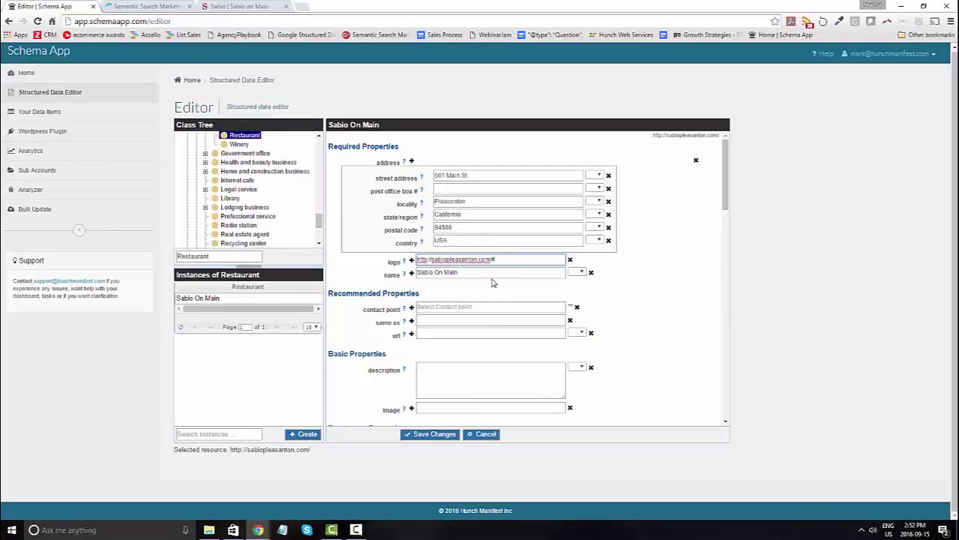
pyautogui.click(264, 6)
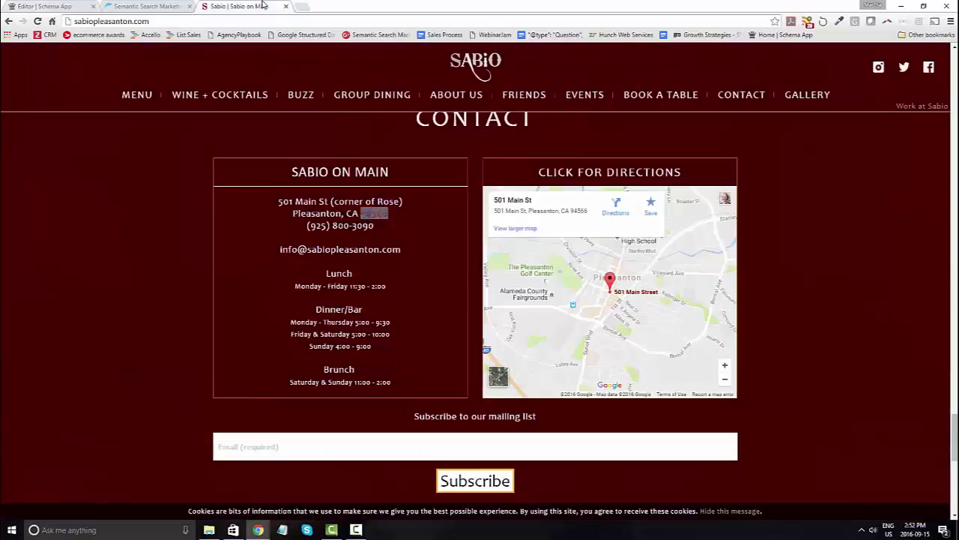
pyautogui.rightClick(480, 65)
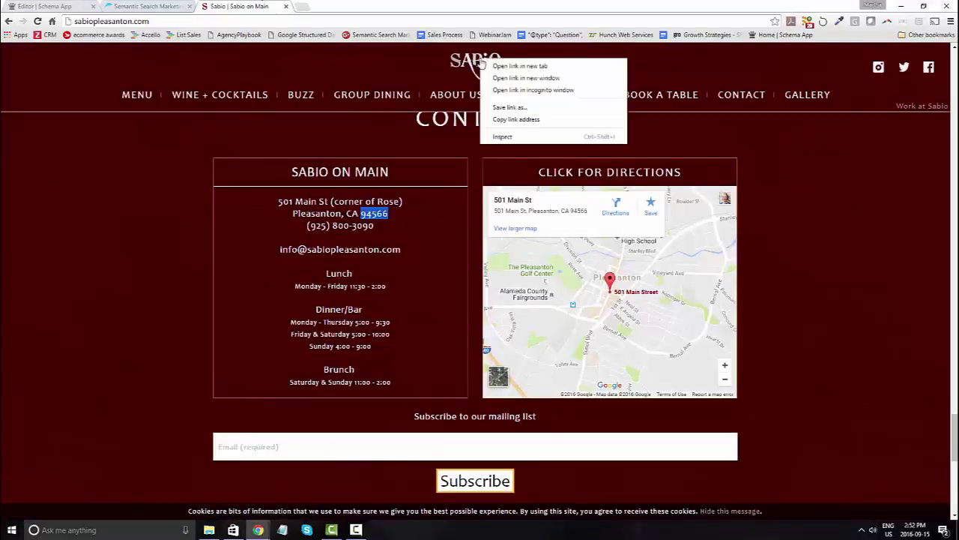
pyautogui.click(872, 360)
pyautogui.scroll(-4, 853, 343)
pyautogui.scroll(6, 811, 328)
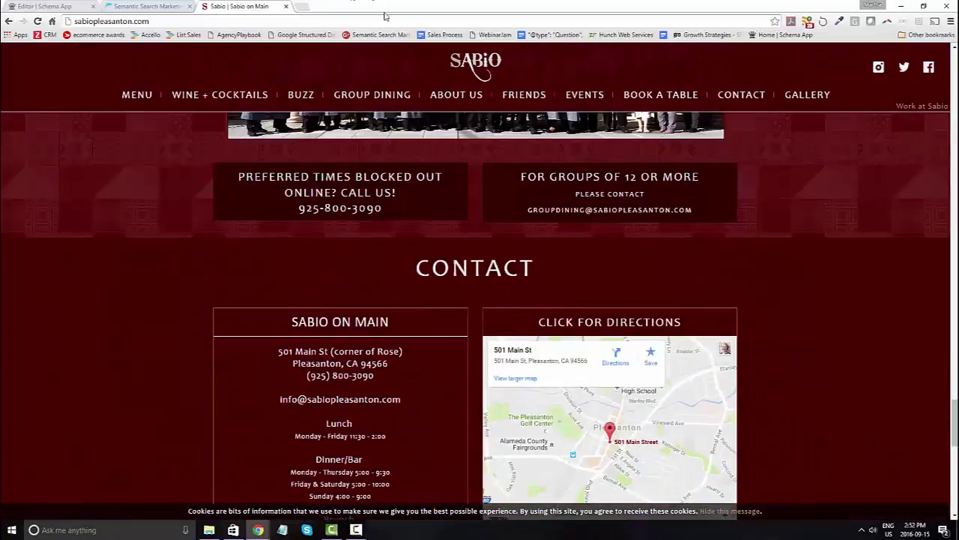
pyautogui.hotkey('ctrl', '1')
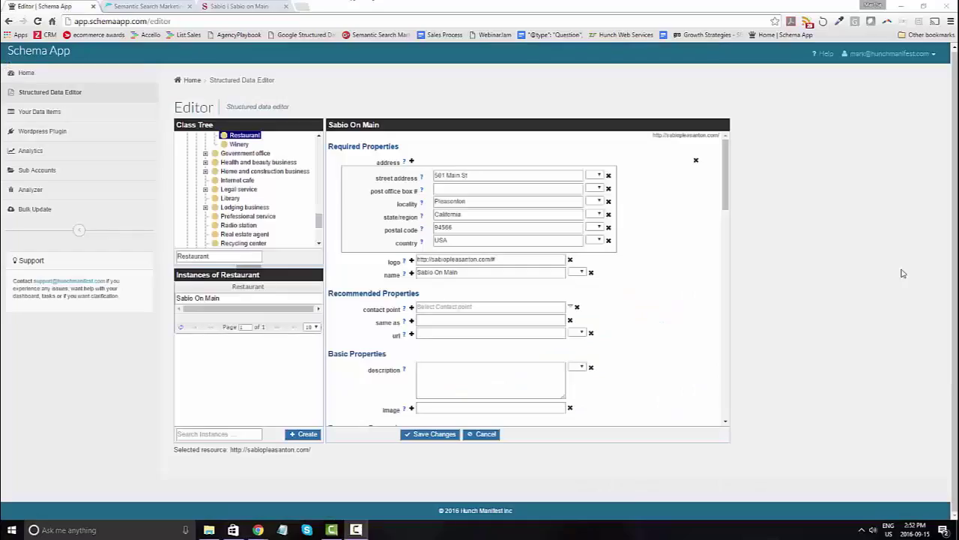
pyautogui.tripleClick(481, 259)
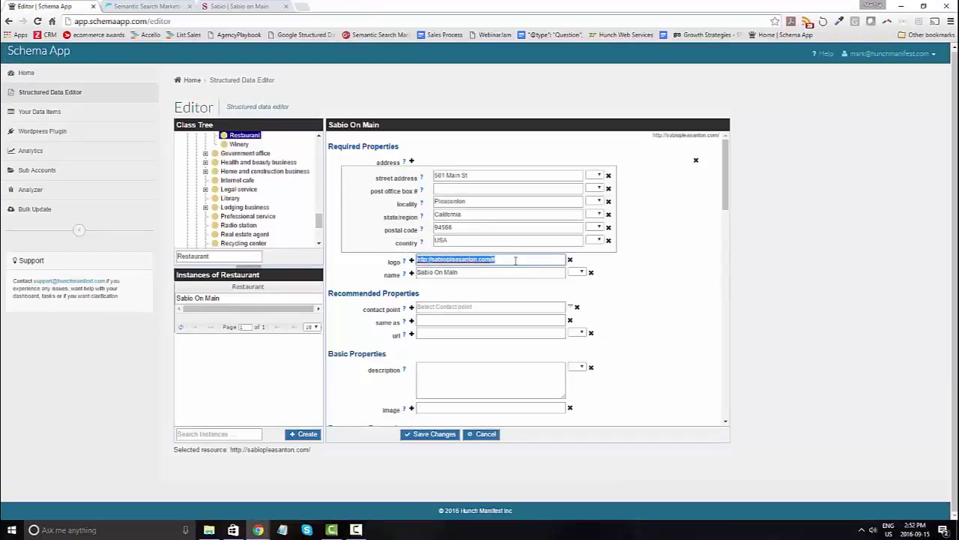
pyautogui.click(516, 260)
pyautogui.press('BackSpace')
pyautogui.write('logo')
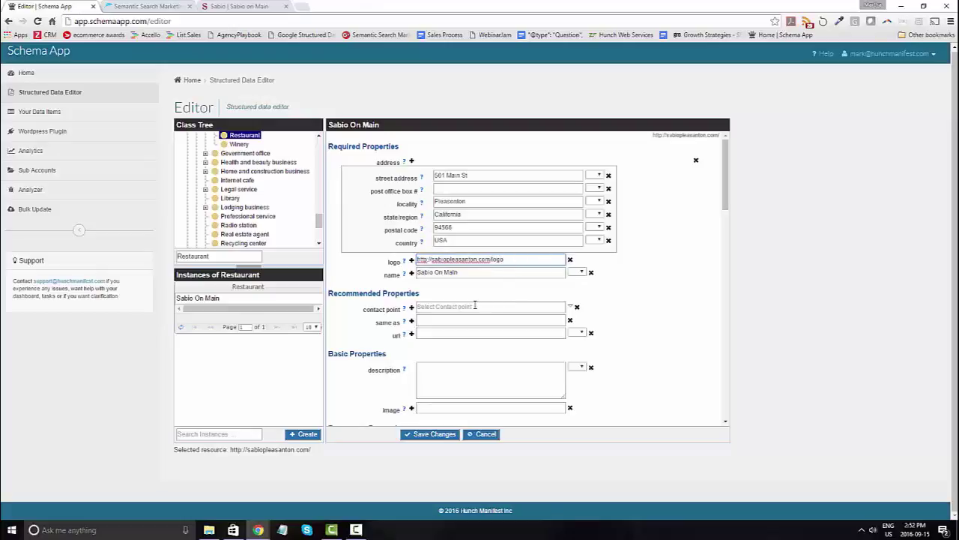
# - Create a contact point data item named Reservations for the restaurant
pyautogui.click(471, 307)
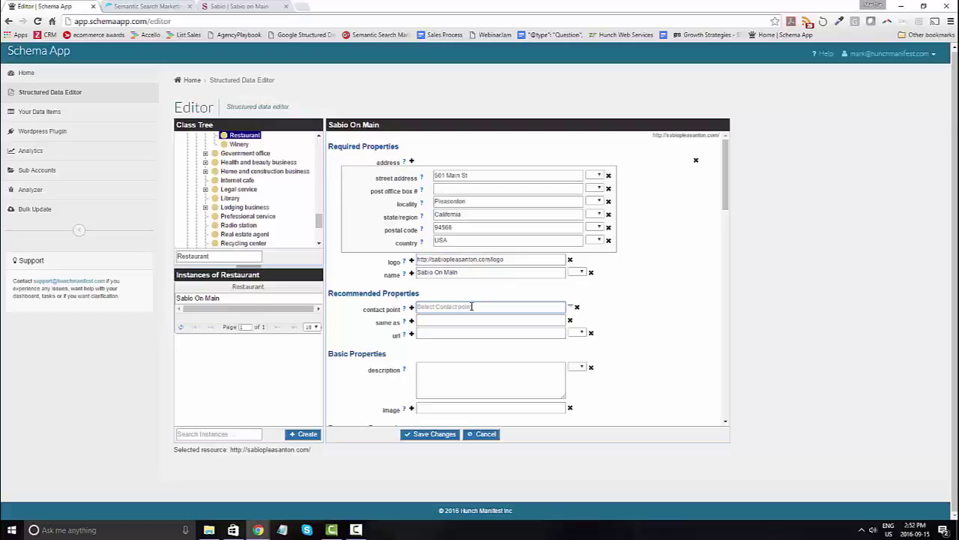
pyautogui.moveTo(403, 308)
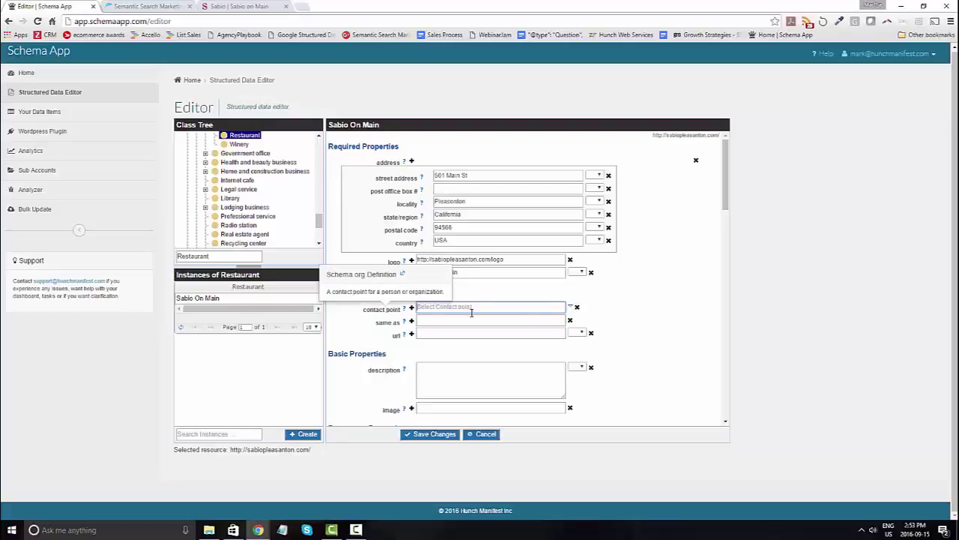
pyautogui.click(570, 307)
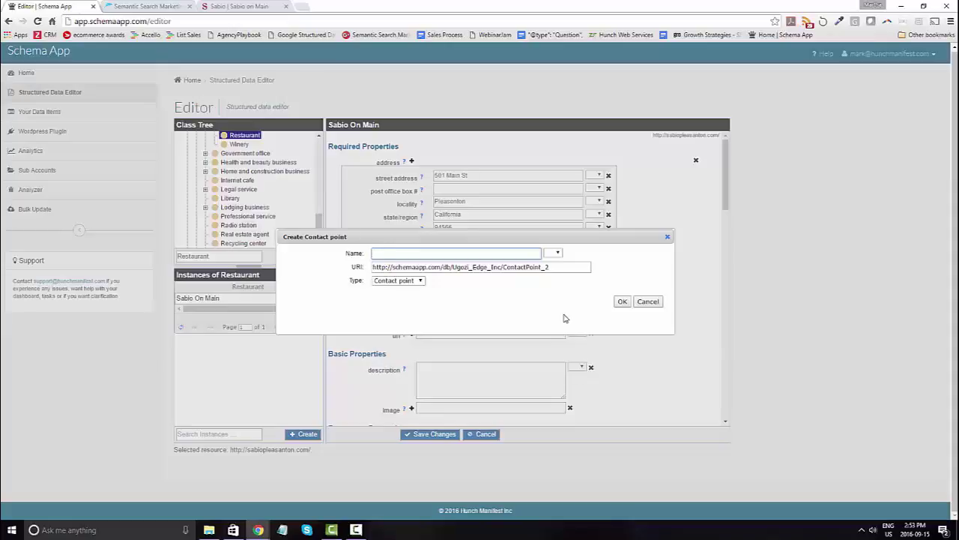
pyautogui.write('Reservations')
pyautogui.moveTo(558, 268); pyautogui.dragTo(365, 275)
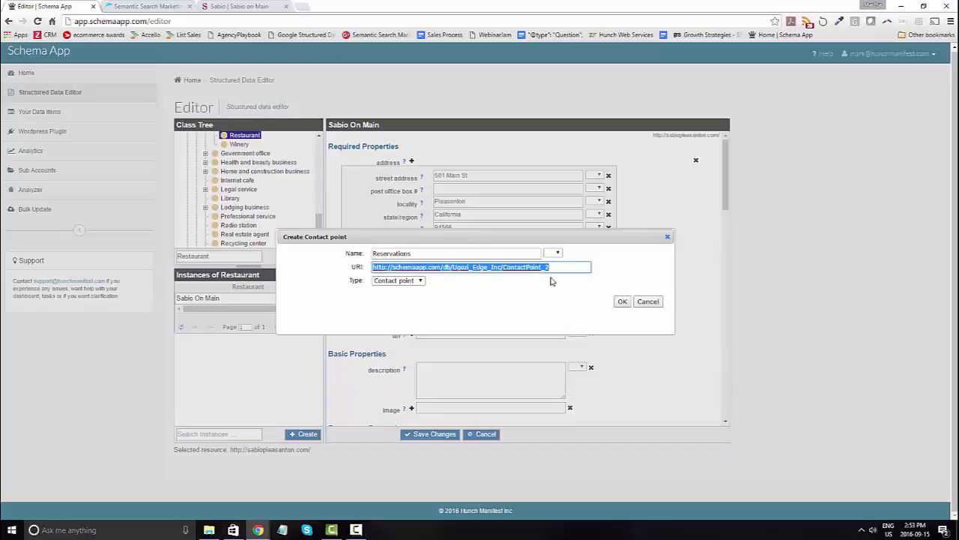
pyautogui.click(472, 285)
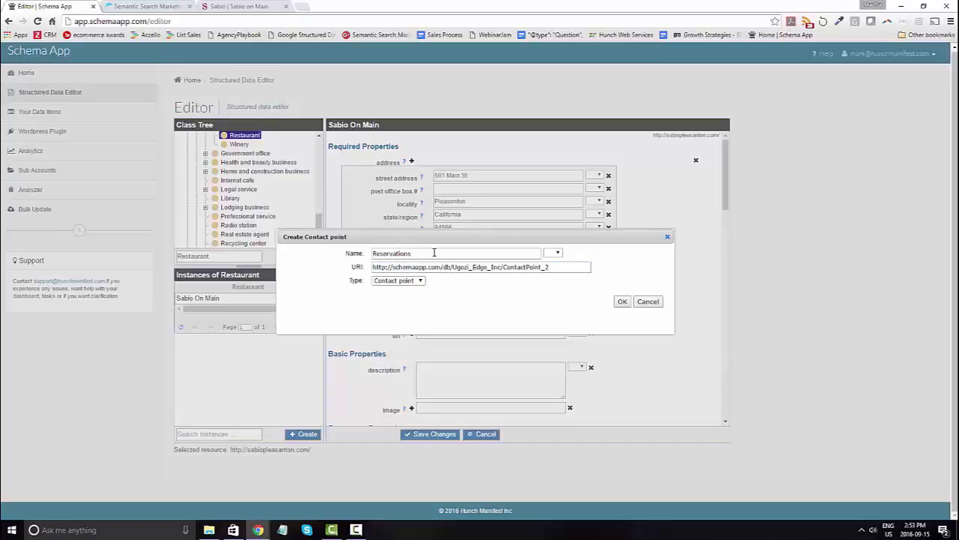
pyautogui.click(622, 302)
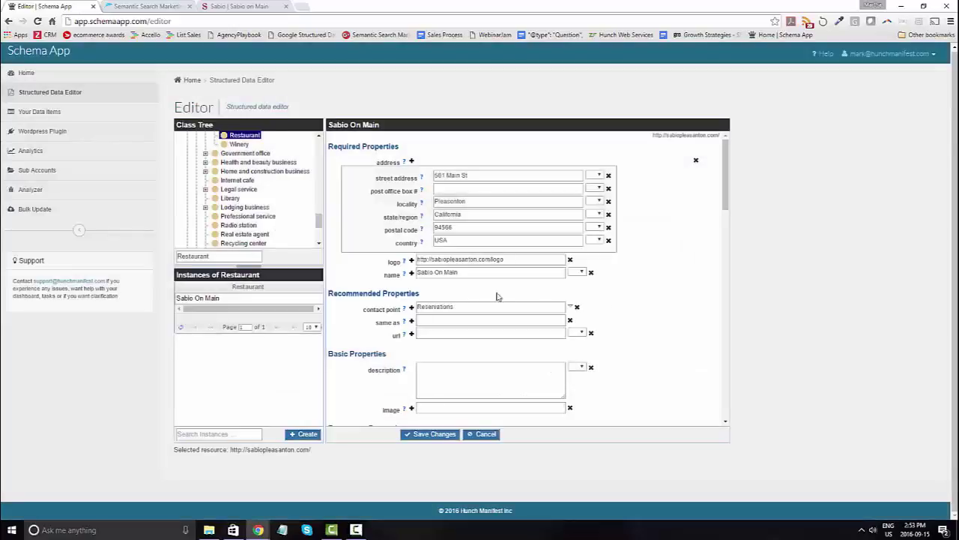
# - Add the restaurant's Instagram link from the website as the first same-as value
pyautogui.click(424, 320)
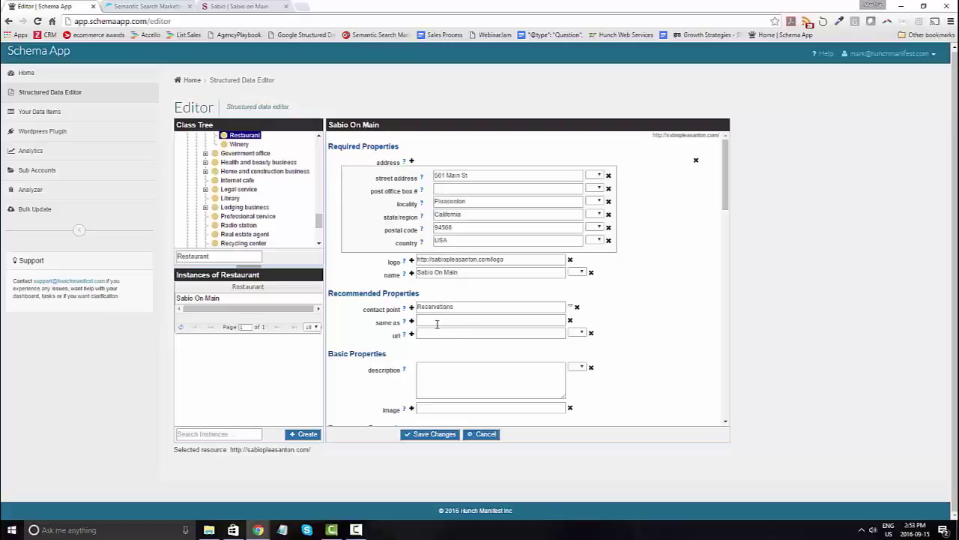
pyautogui.click(435, 321)
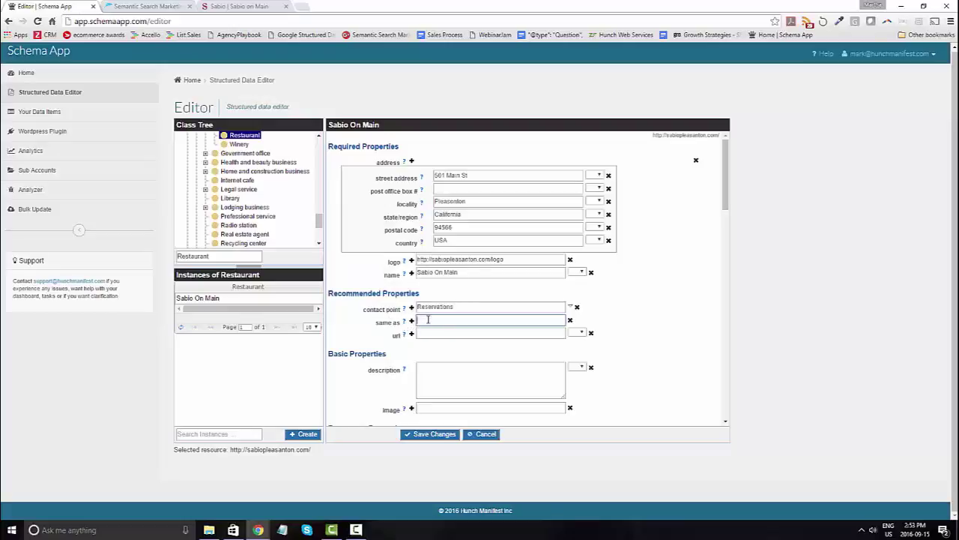
pyautogui.click(269, 7)
pyautogui.rightClick(878, 66)
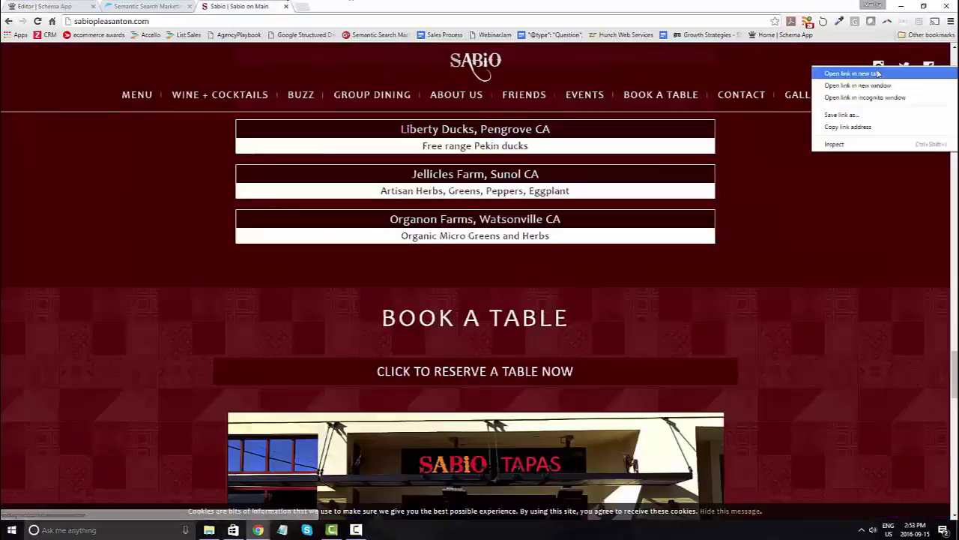
pyautogui.click(831, 126)
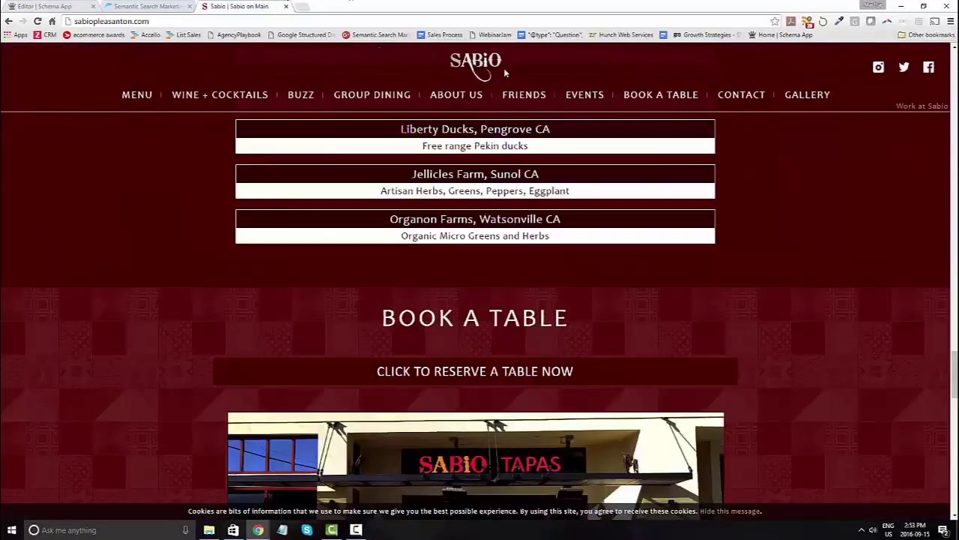
pyautogui.click(66, 7)
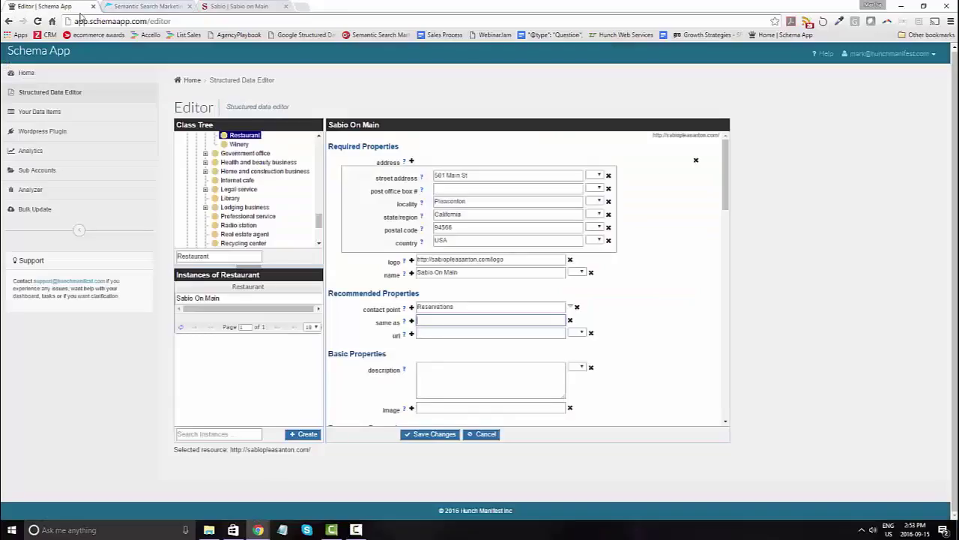
pyautogui.click(411, 321)
pyautogui.click(421, 320)
pyautogui.hotkey('ctrl', 'v')
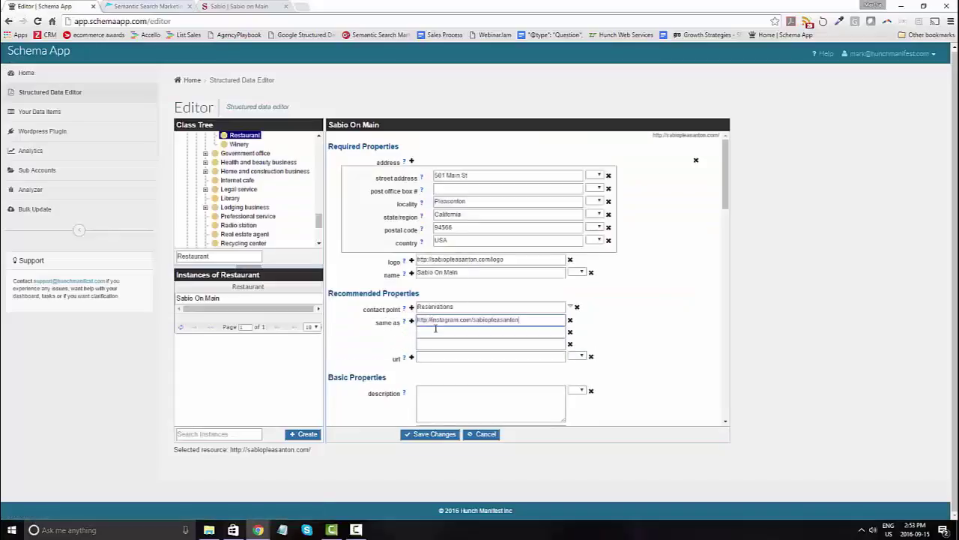
# - Add the Twitter link as a second same-as value and delete the empty row
pyautogui.click(433, 334)
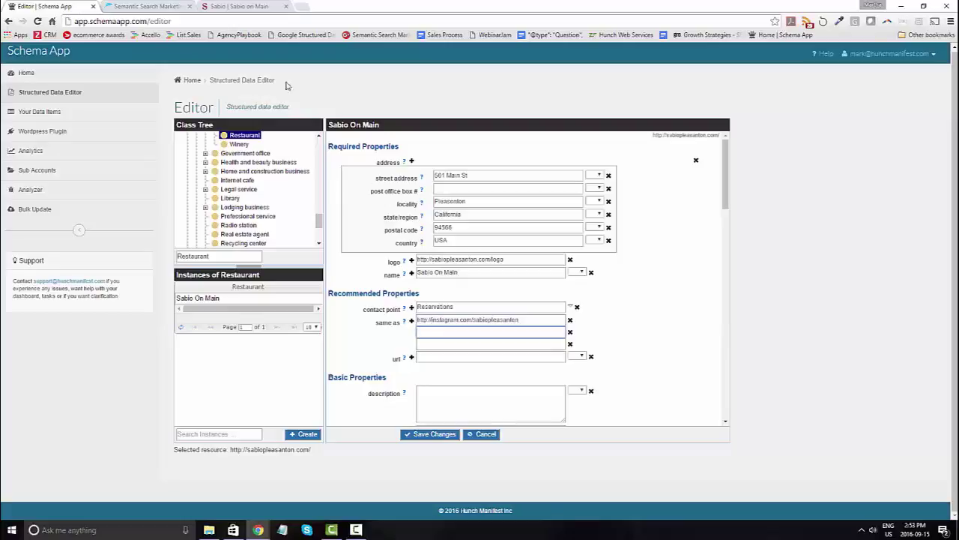
pyautogui.click(238, 6)
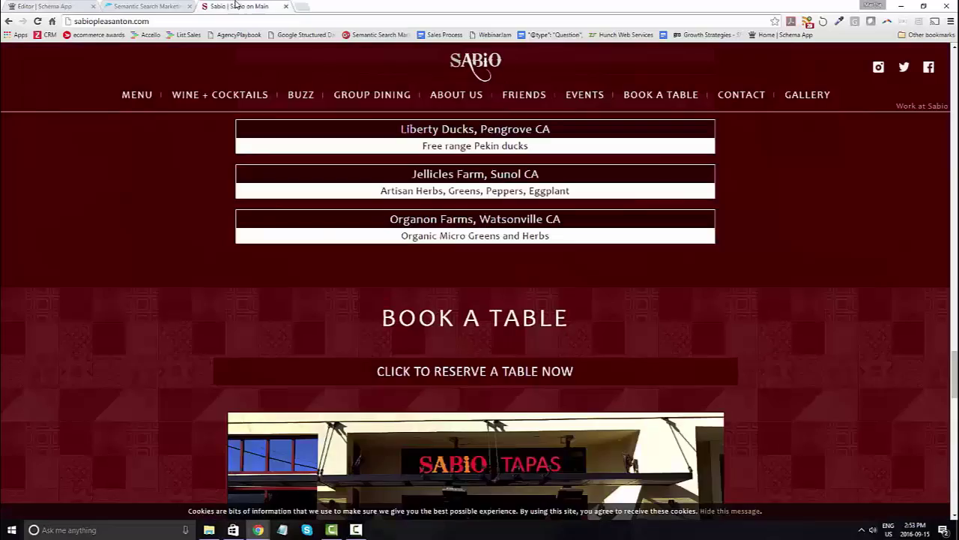
pyautogui.rightClick(905, 69)
pyautogui.click(832, 126)
pyautogui.click(86, 5)
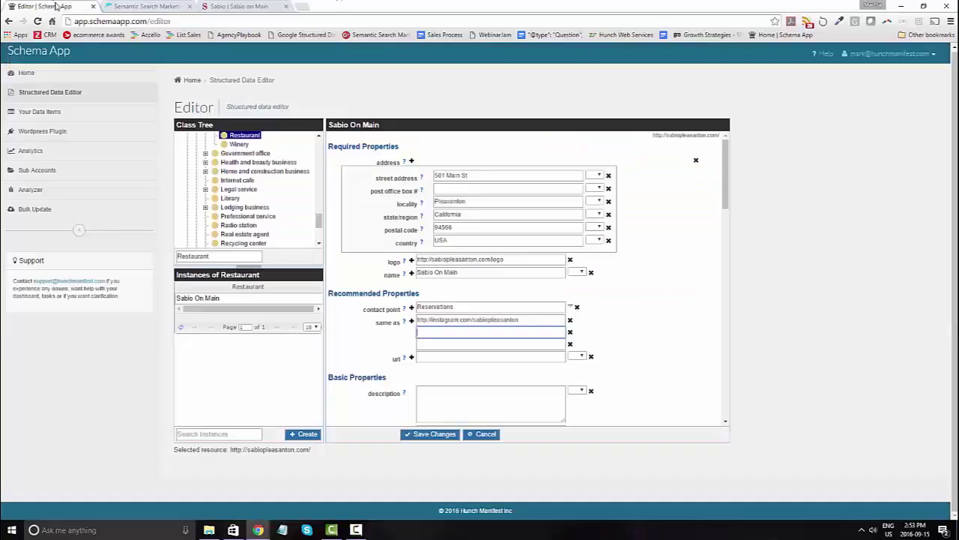
pyautogui.hotkey('ctrl', 'v')
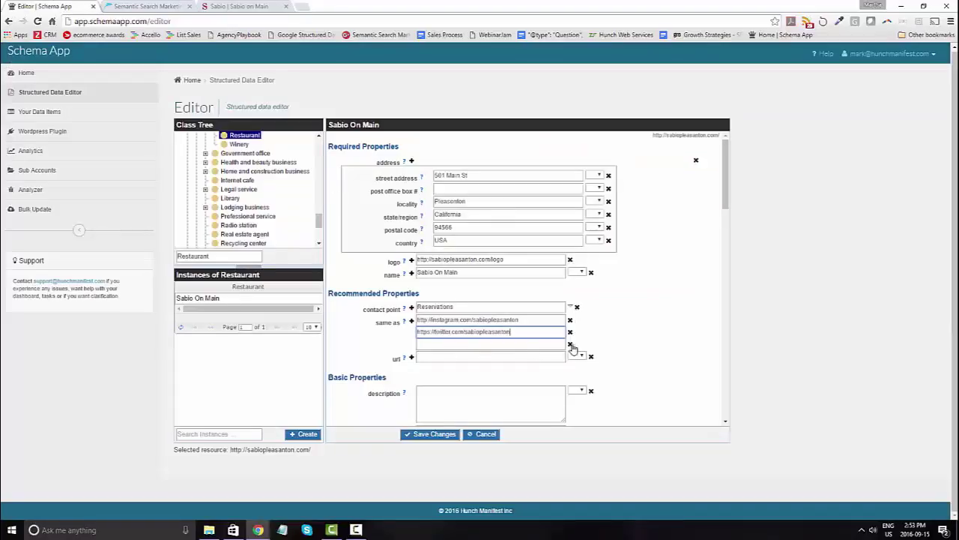
pyautogui.click(569, 343)
pyautogui.click(515, 346)
pyautogui.moveTo(311, 450); pyautogui.dragTo(234, 450)
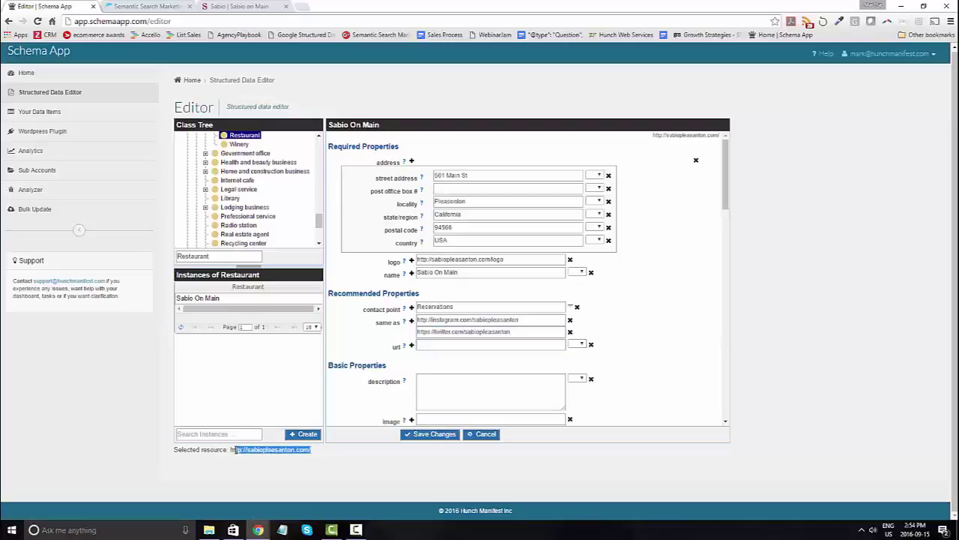
pyautogui.click(465, 345)
pyautogui.hotkey('ctrl', 'v')
pyautogui.click(479, 399)
pyautogui.scroll(-3, 486, 386)
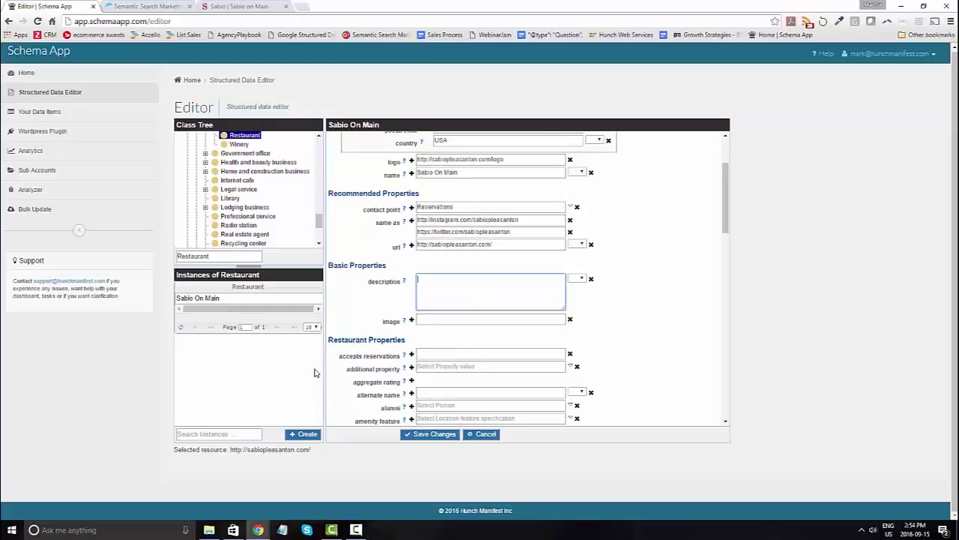
# - Enter 'Tapas restaurant' as the description and scroll down to Restaurant Properties
pyautogui.write('S')
pyautogui.scroll(-2, 720, 232)
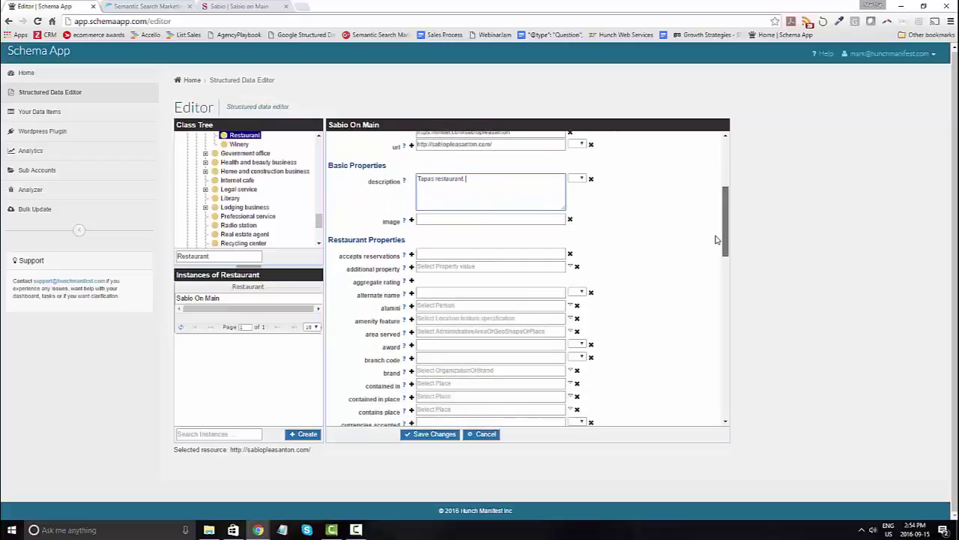
pyautogui.moveTo(716, 240)
pyautogui.mouseDown()
pyautogui.moveTo(715, 263)
pyautogui.moveTo(715, 251)
pyautogui.mouseUp()
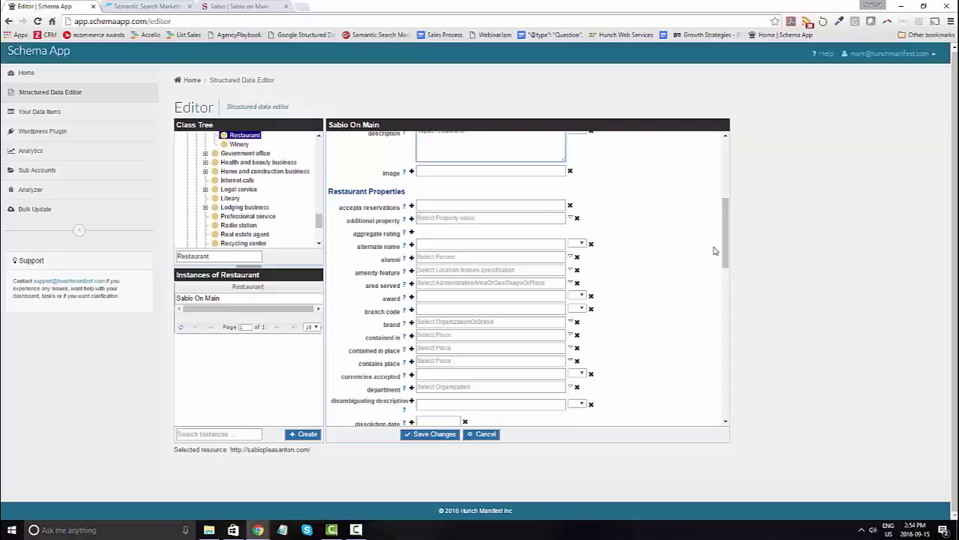
# - Create an area-served data item labelled 'Mountain View' and select its identifier
pyautogui.click(453, 283)
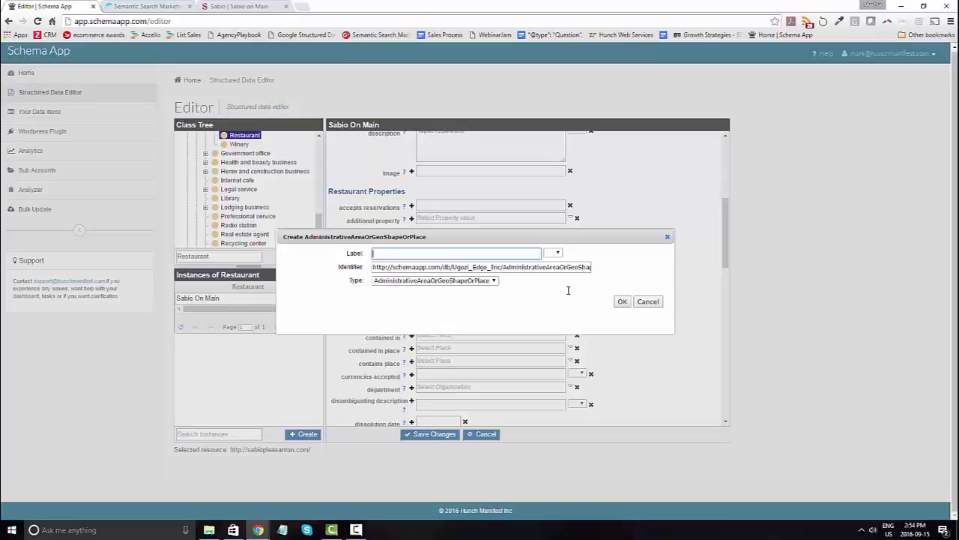
pyautogui.write('Mountai')
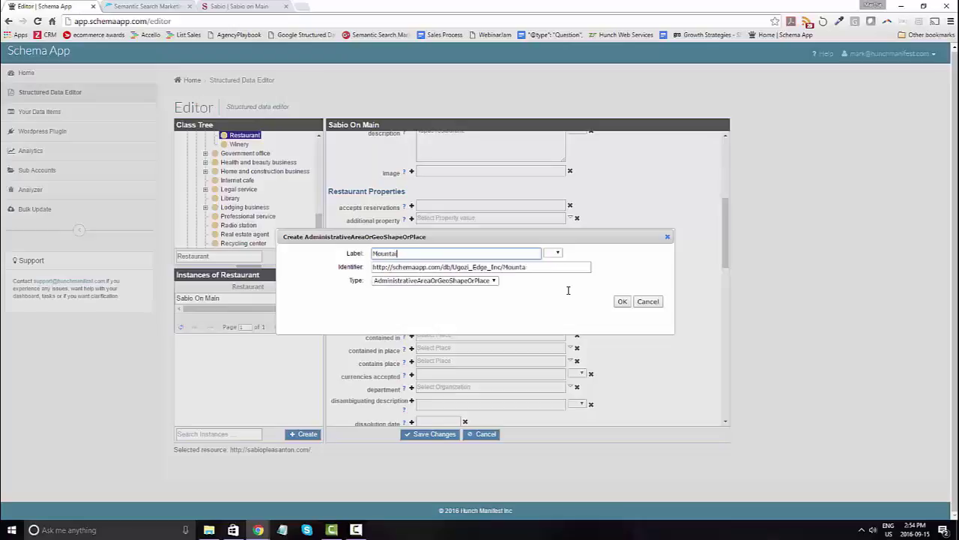
pyautogui.write('n View')
pyautogui.moveTo(559, 267); pyautogui.dragTo(359, 268)
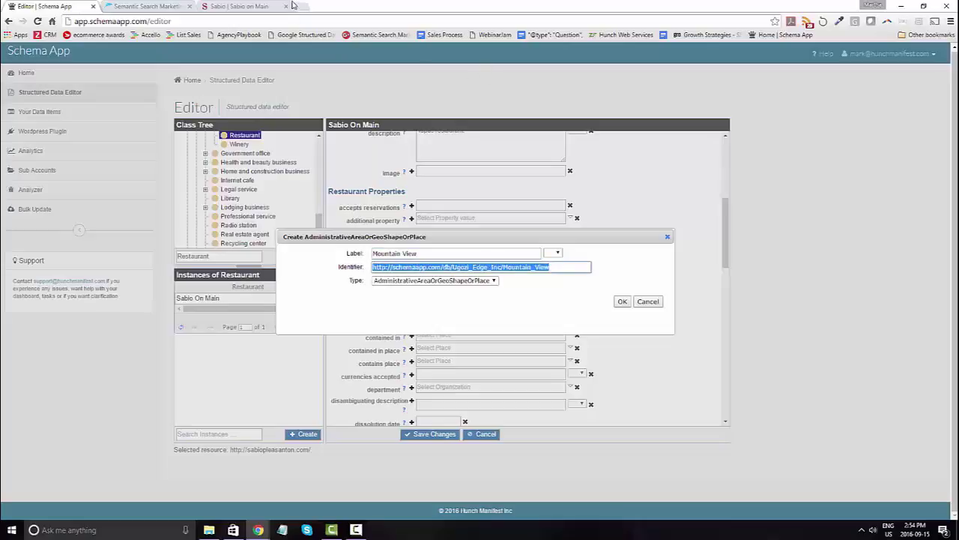
# - Search the web for 'wikipedia' in a new browser tab
pyautogui.click(302, 6)
pyautogui.write('wikipedia')
pyautogui.press('Return')
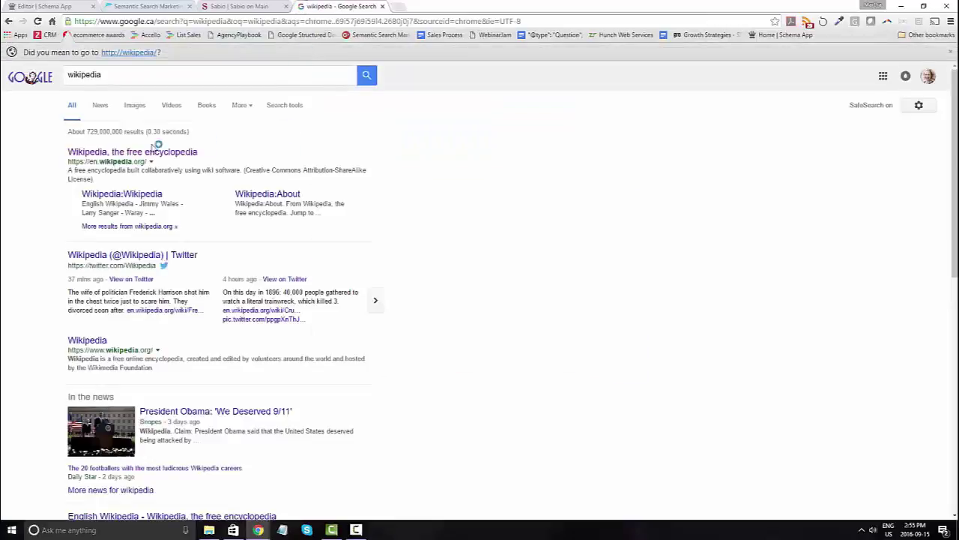
# - Open the Mountain View article on Wikipedia and take its page address for the Identifier
pyautogui.click(142, 151)
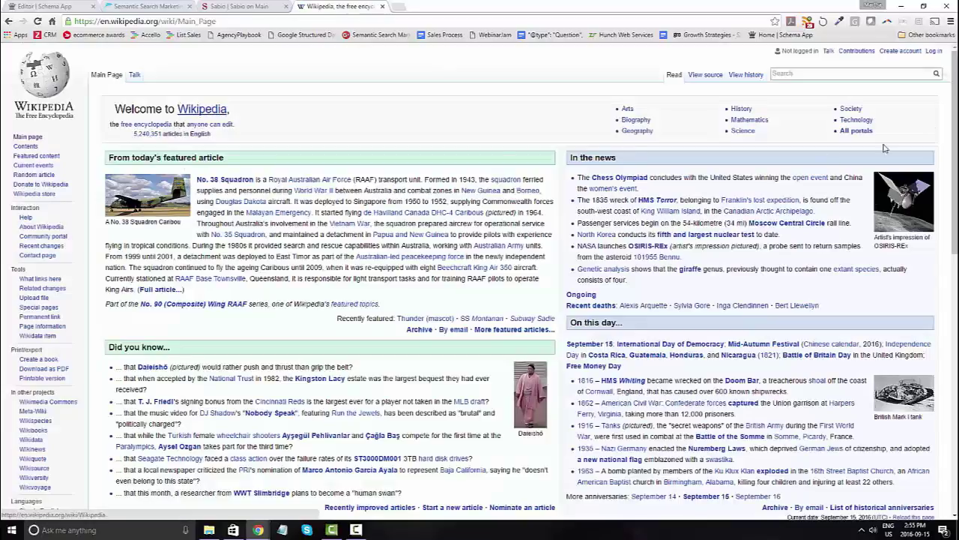
pyautogui.write('mountain')
pyautogui.write('ew')
pyautogui.press('Return')
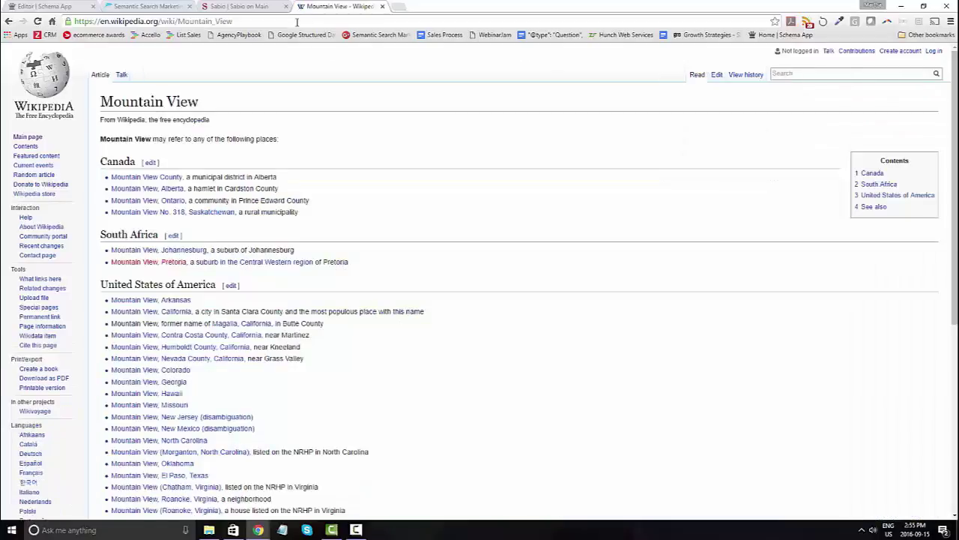
pyautogui.click(296, 22)
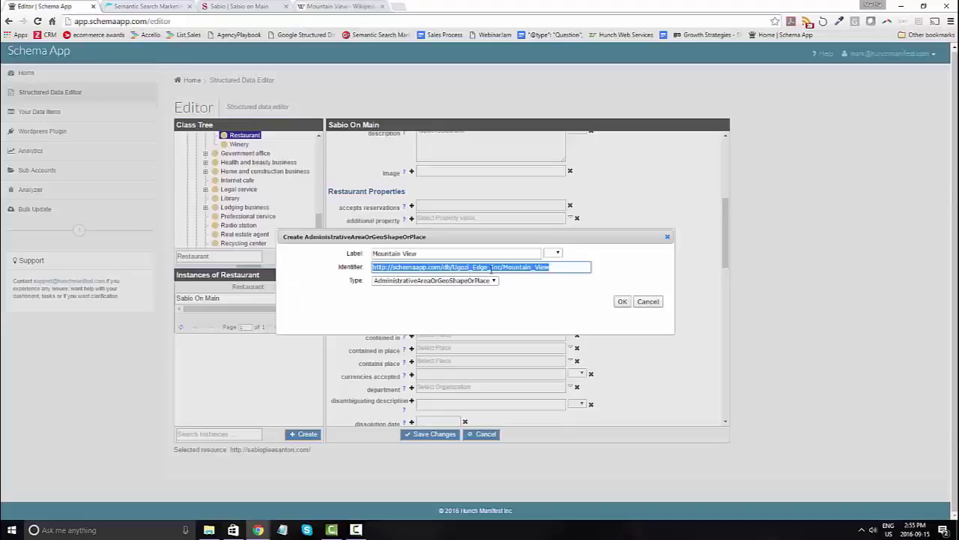
pyautogui.click(56, 6)
# - Create Mountain View as a City with its Wikipedia identifier as the restaurant's area served
pyautogui.hotkey('ctrl', 'v')
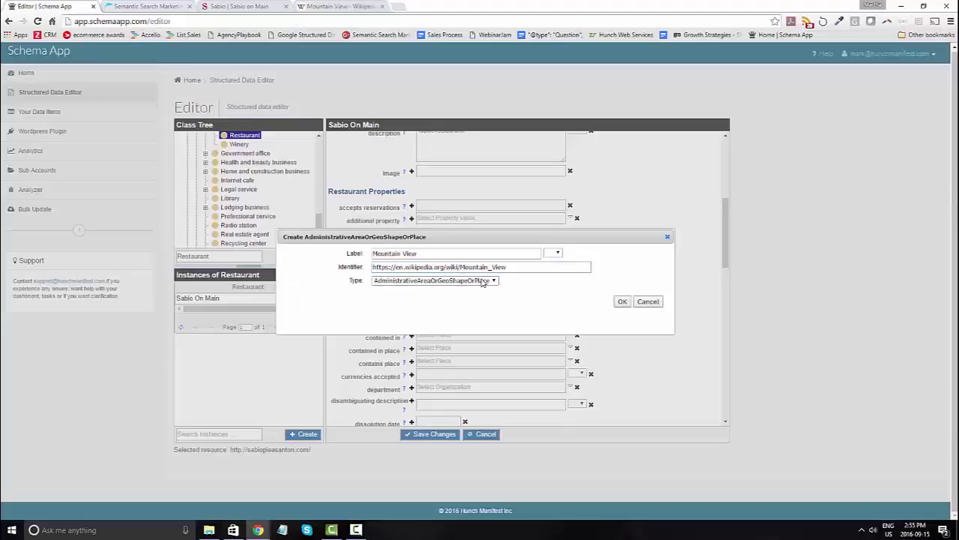
pyautogui.click(483, 280)
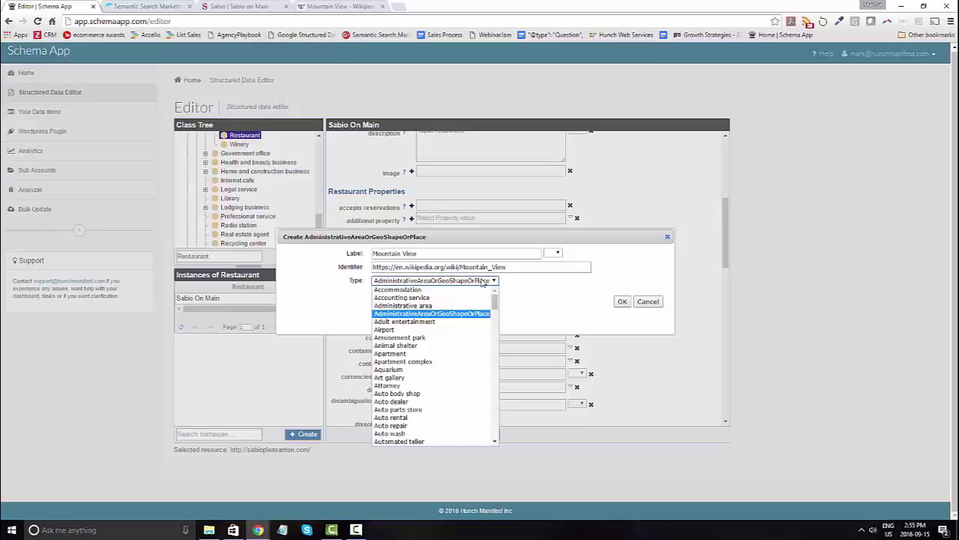
pyautogui.write('city')
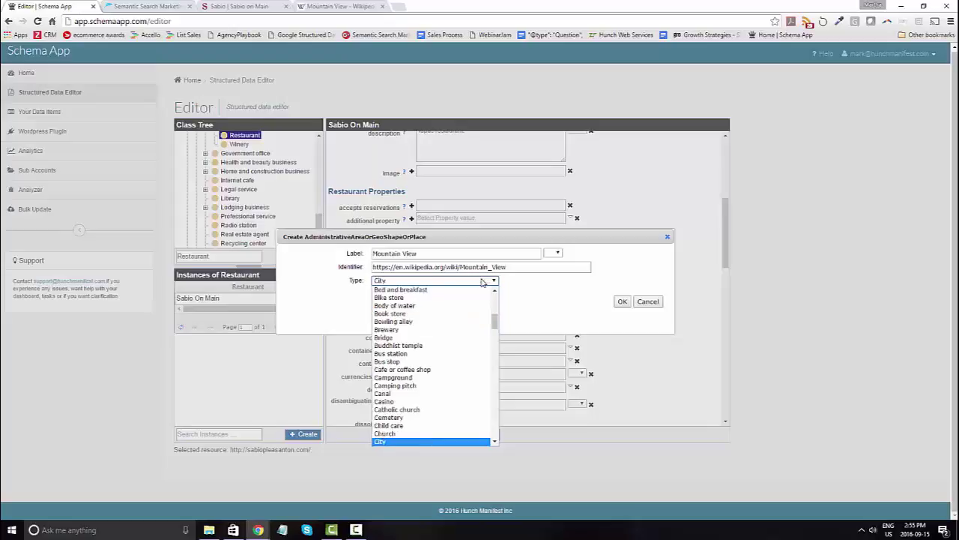
pyautogui.click(396, 441)
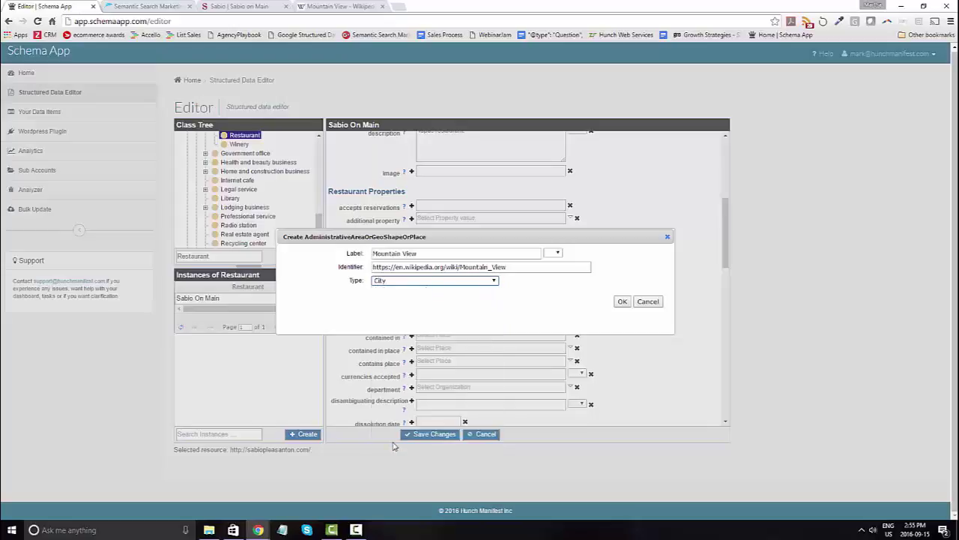
pyautogui.click(622, 301)
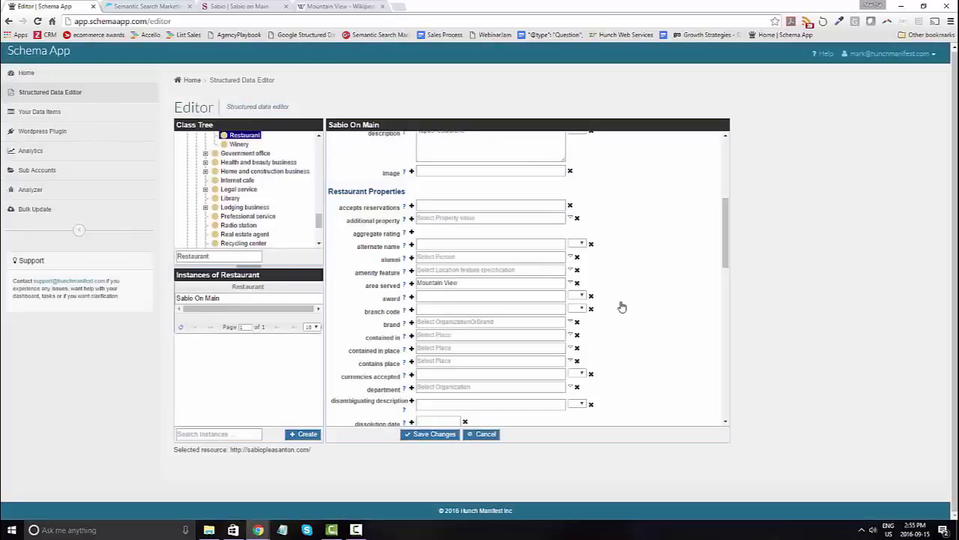
pyautogui.click(411, 285)
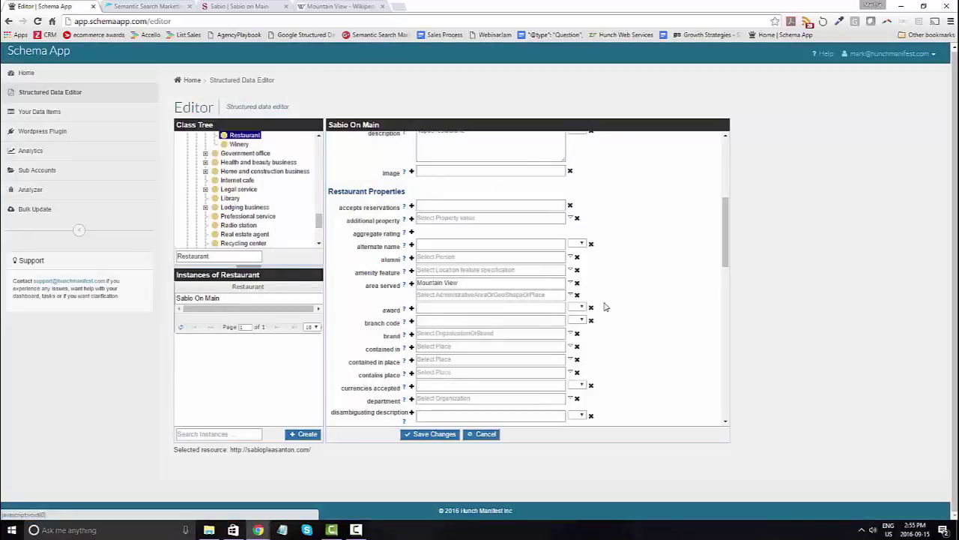
pyautogui.click(576, 295)
pyautogui.scroll(-1, 649, 305)
pyautogui.scroll(-1, 648, 302)
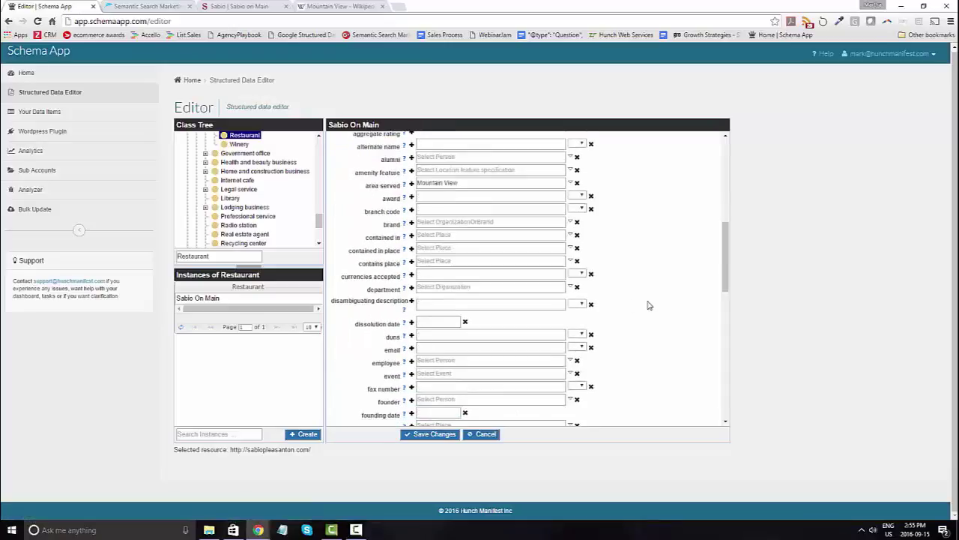
pyautogui.scroll(-1, 648, 302)
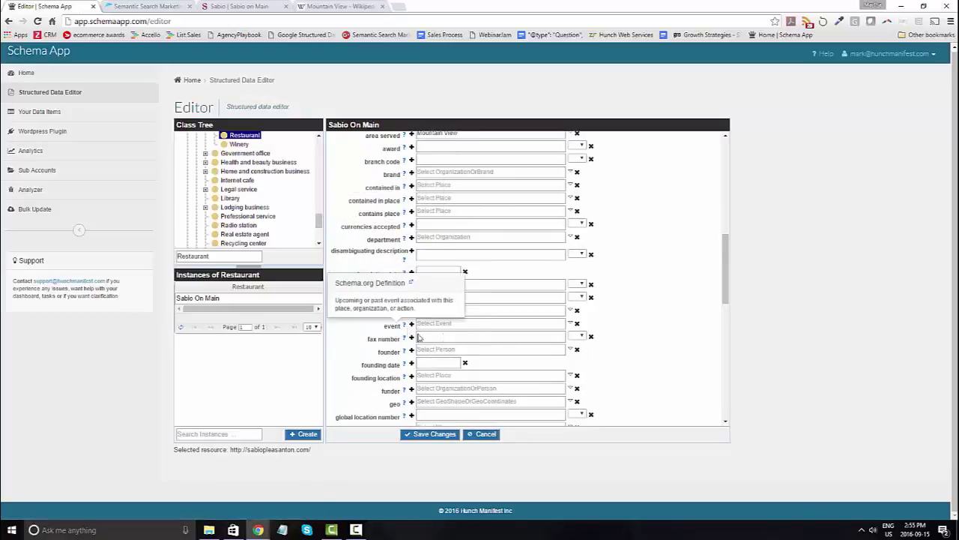
pyautogui.scroll(-1, 663, 329)
pyautogui.scroll(-1, 664, 330)
pyautogui.scroll(-1, 663, 330)
pyautogui.scroll(-1, 664, 329)
pyautogui.scroll(-1, 664, 330)
pyautogui.scroll(-1, 664, 330)
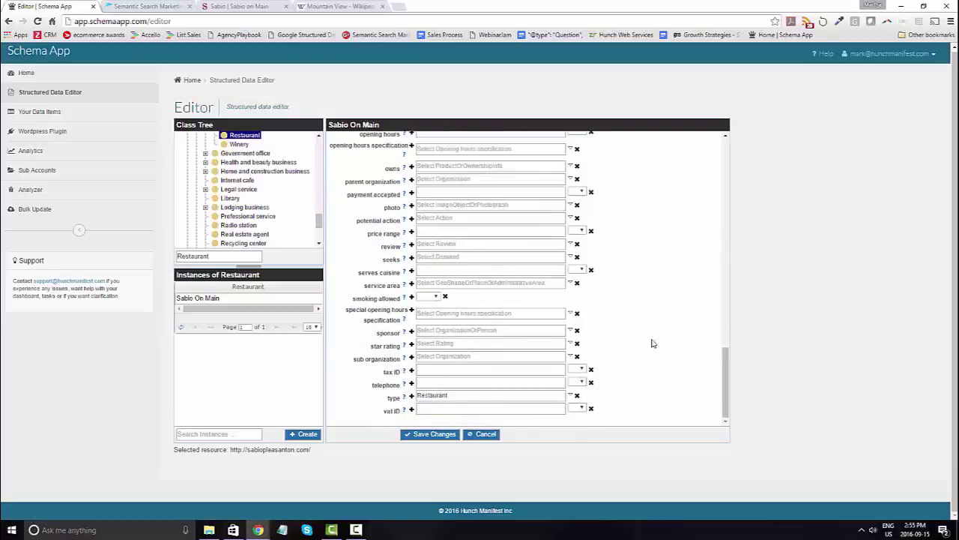
pyautogui.moveTo(725, 378); pyautogui.dragTo(712, 168)
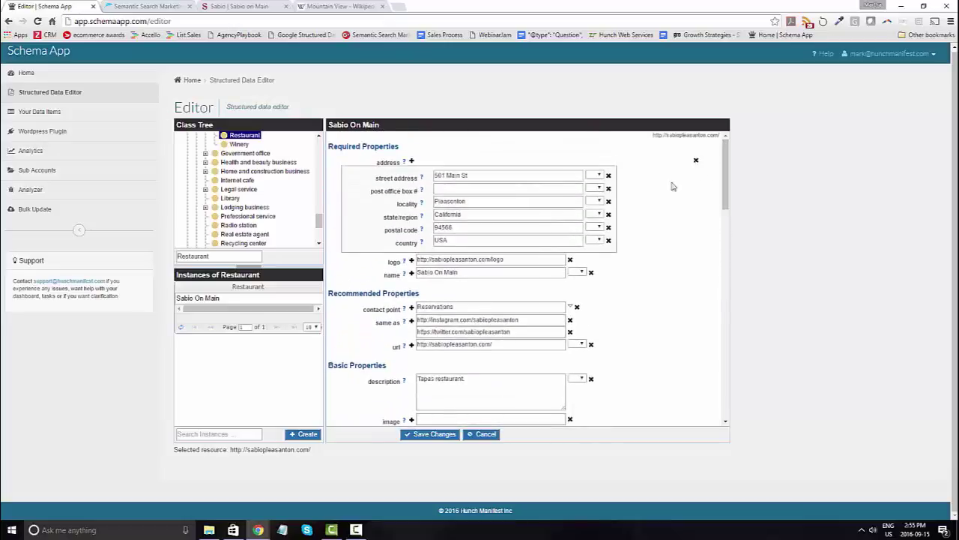
# - Save Sabio On Main despite the warnings, then edit the Reservations contact point's contact type
pyautogui.click(433, 435)
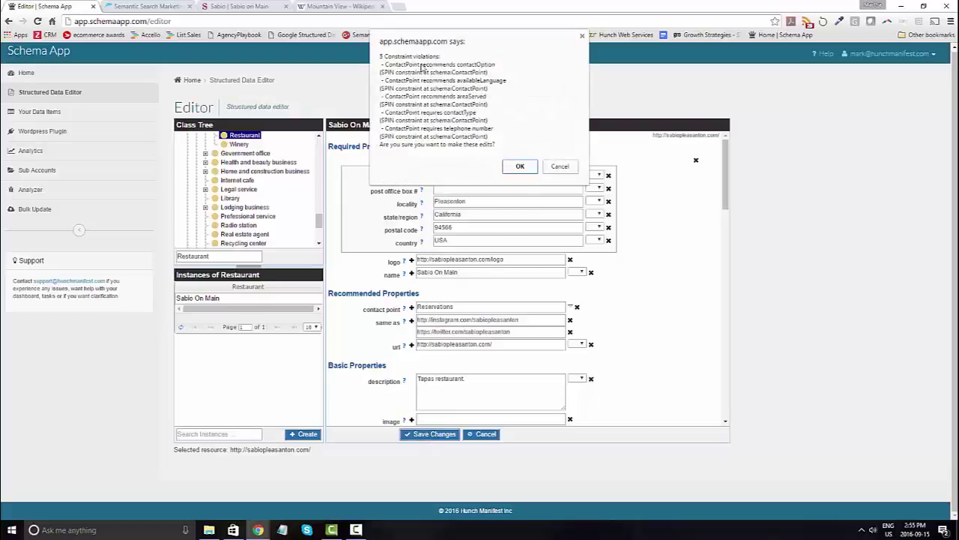
pyautogui.click(518, 165)
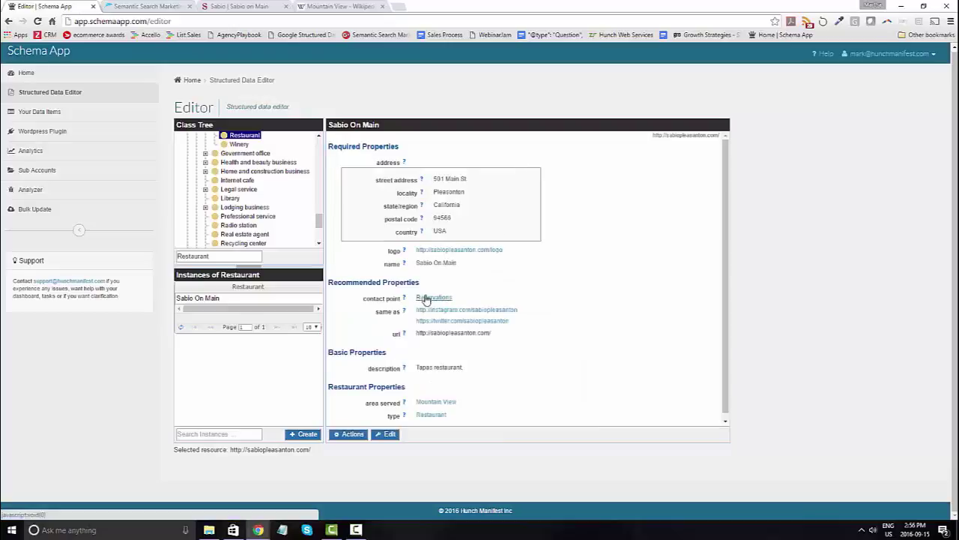
pyautogui.click(426, 298)
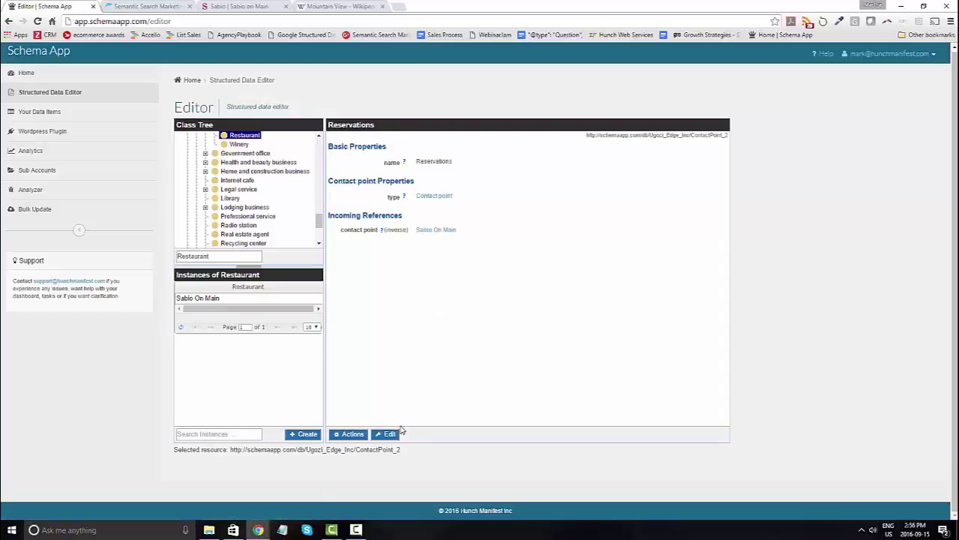
pyautogui.click(393, 434)
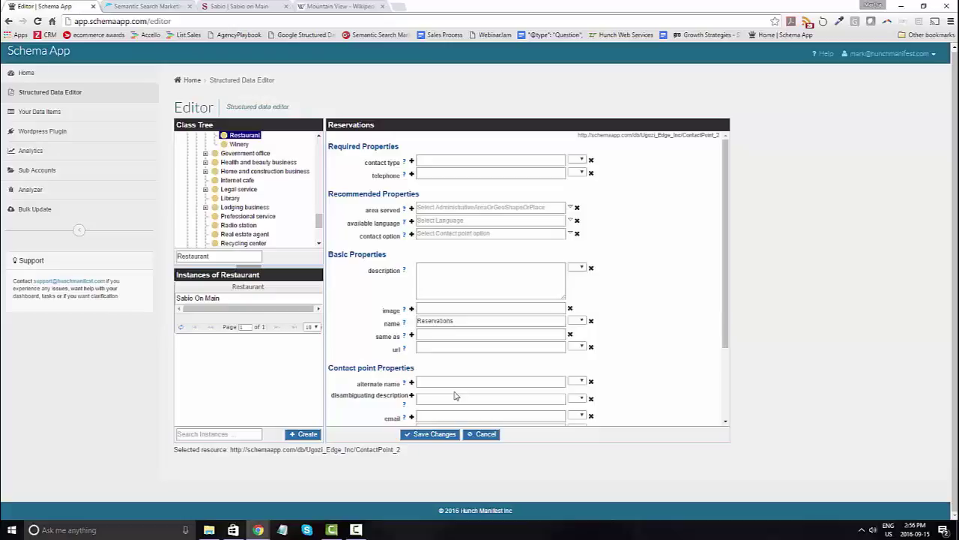
pyautogui.click(456, 158)
pyautogui.click(435, 175)
pyautogui.click(256, 6)
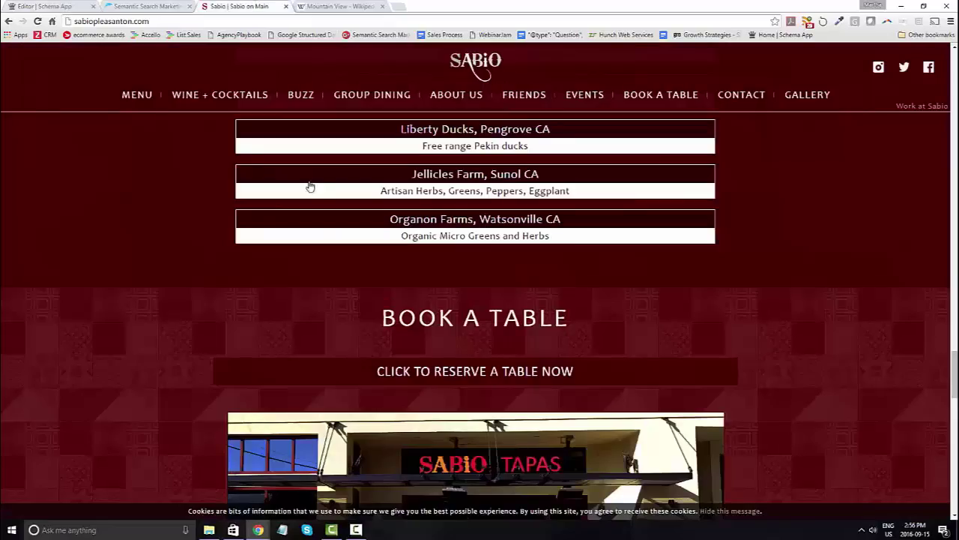
pyautogui.scroll(2, 491, 304)
pyautogui.scroll(3, 491, 304)
pyautogui.scroll(3, 493, 303)
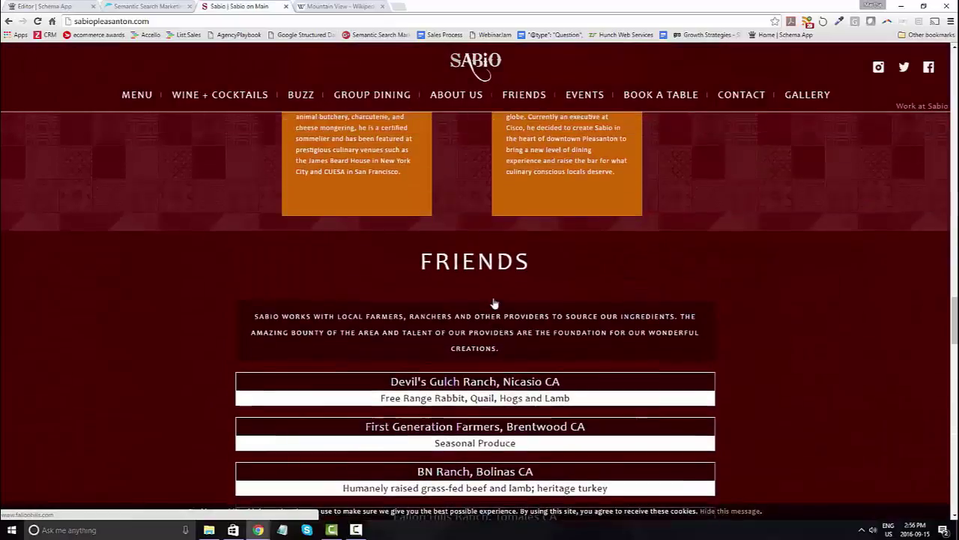
pyautogui.scroll(3, 493, 303)
pyautogui.scroll(3, 493, 303)
pyautogui.scroll(3, 493, 302)
pyautogui.scroll(3, 493, 303)
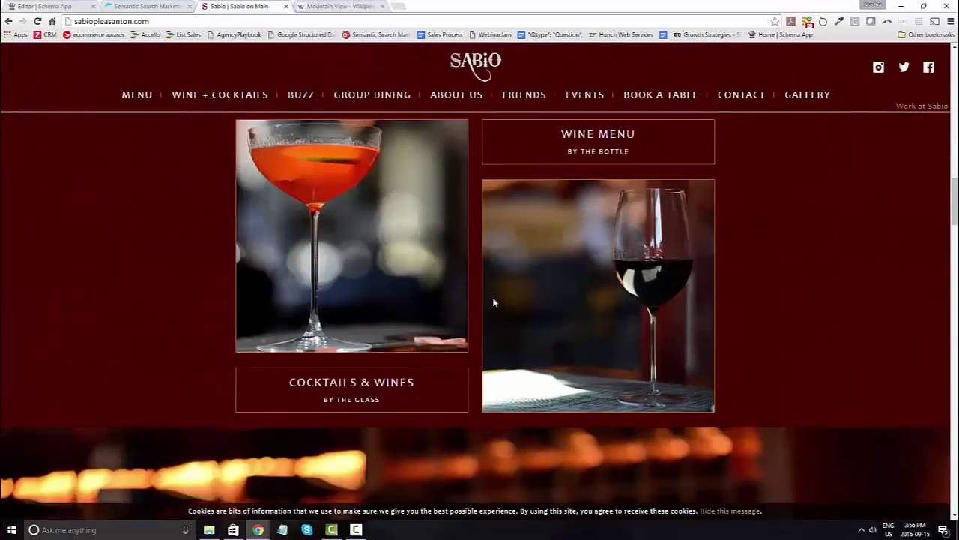
pyautogui.scroll(3, 493, 303)
pyautogui.scroll(2, 493, 303)
pyautogui.scroll(2, 493, 303)
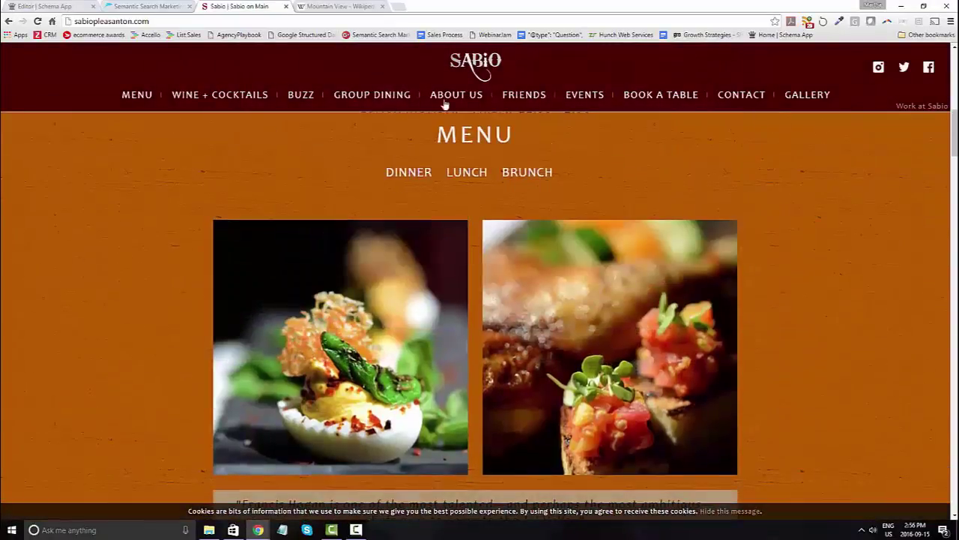
pyautogui.click(763, 95)
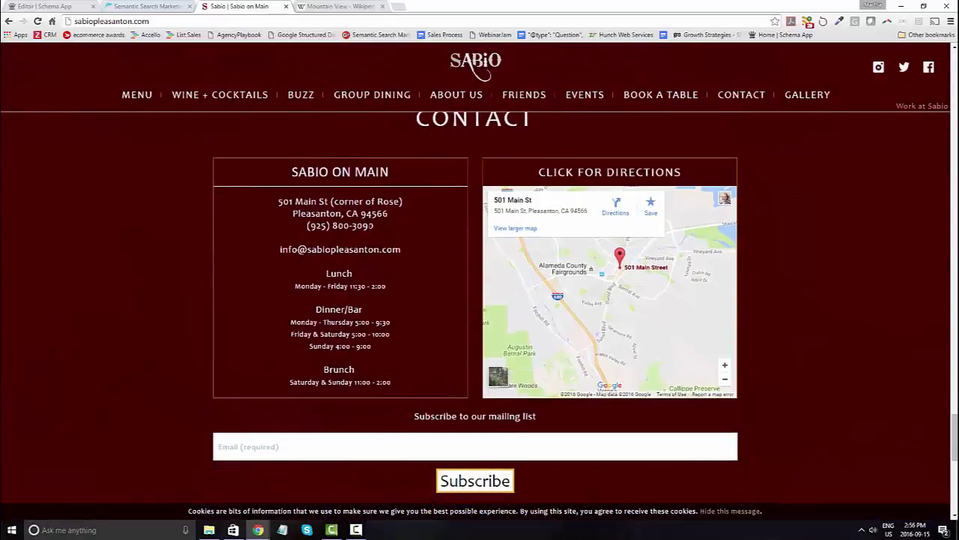
pyautogui.moveTo(375, 226); pyautogui.dragTo(302, 227)
pyautogui.hotkey('ctrl', 'c')
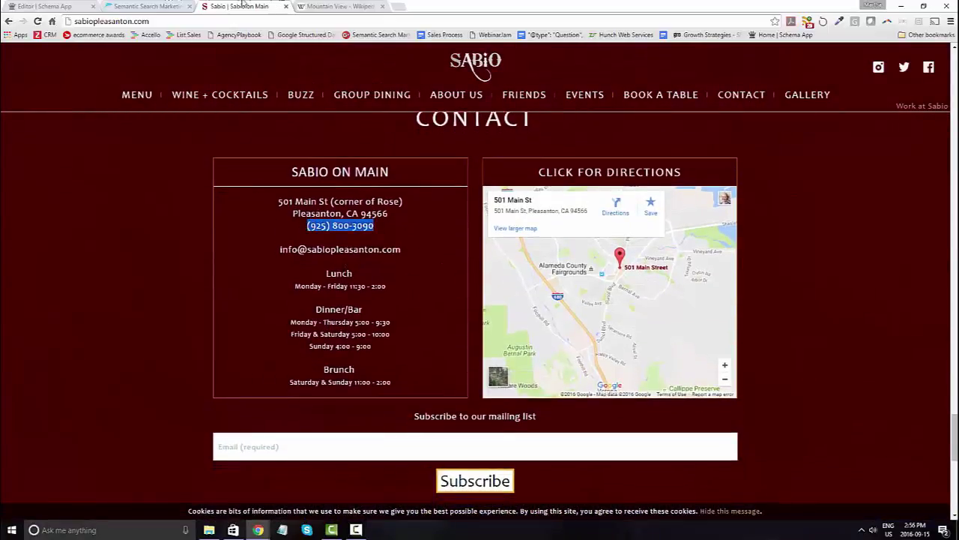
pyautogui.click(46, 6)
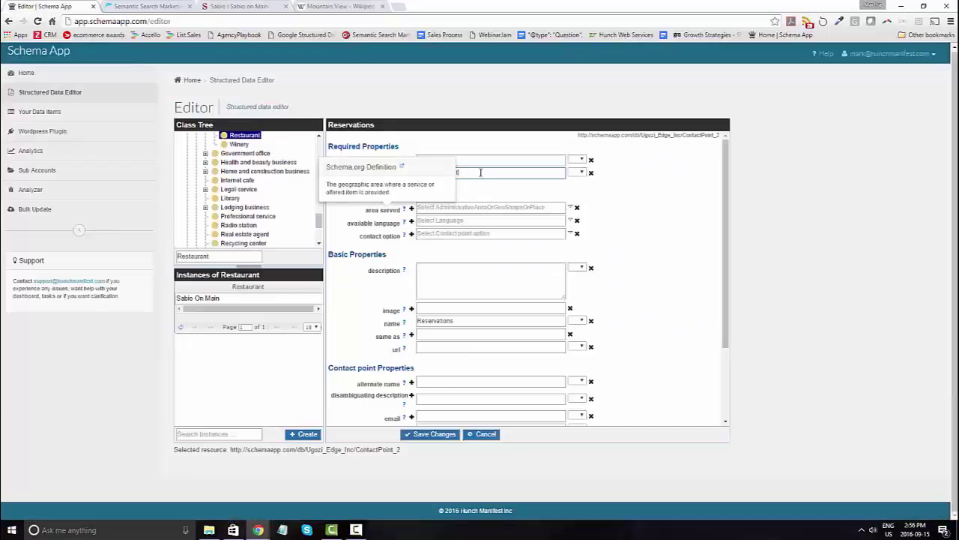
pyautogui.hotkey('ctrl', 'v')
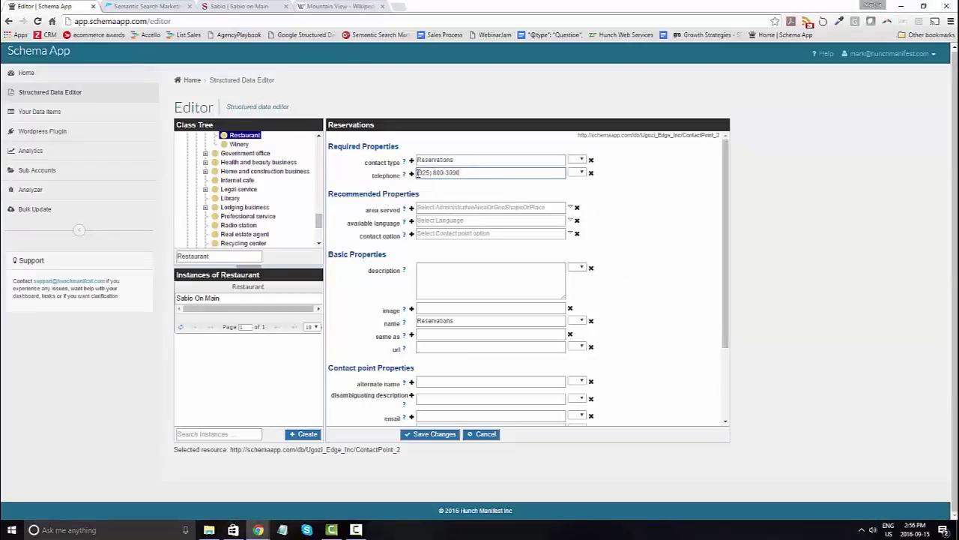
pyautogui.click(417, 172)
pyautogui.write('1')
pyautogui.click(436, 173)
pyautogui.press('BackSpace')
pyautogui.click(424, 172)
pyautogui.press('BackSpace')
pyautogui.press('BackSpace')
pyautogui.write('-')
# - Set area served to Mountain View and available language to English
pyautogui.click(437, 209)
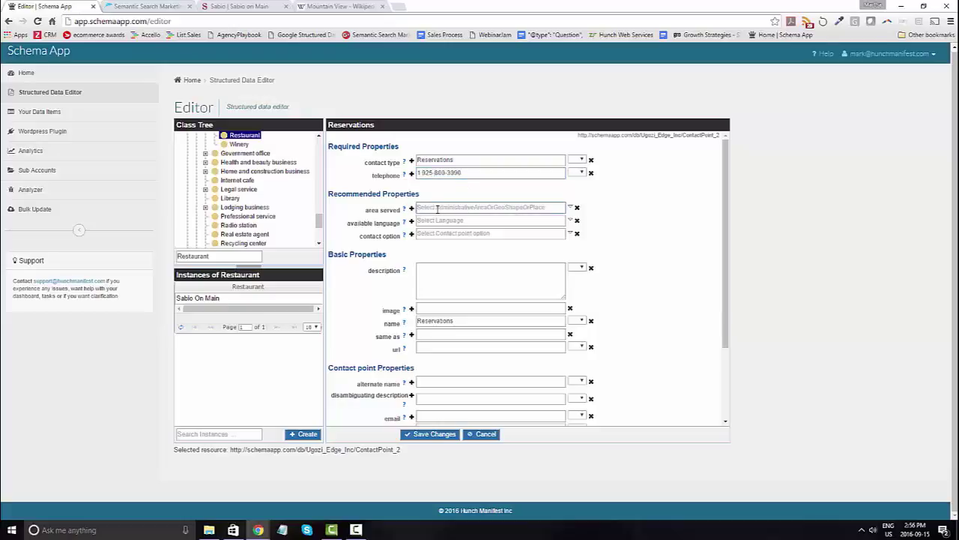
pyautogui.write('mount')
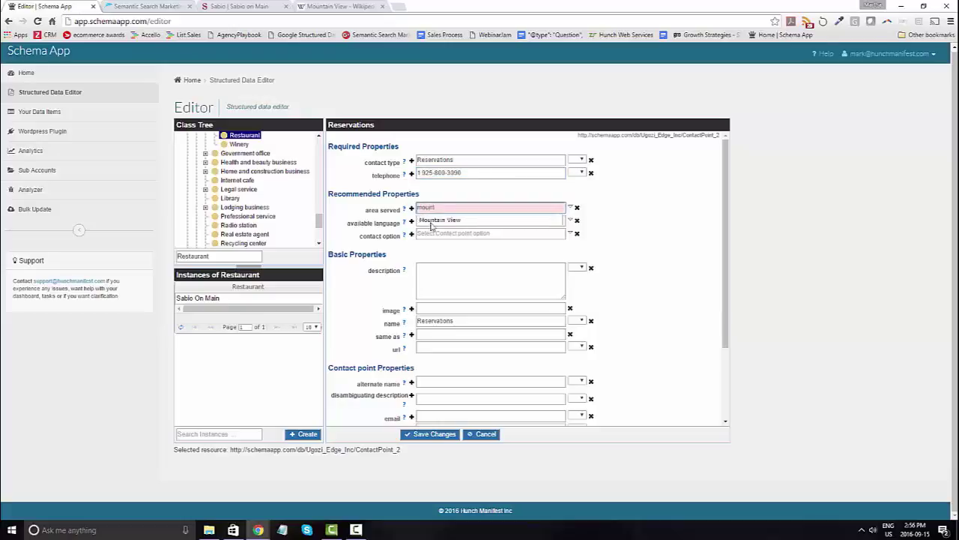
pyautogui.click(431, 222)
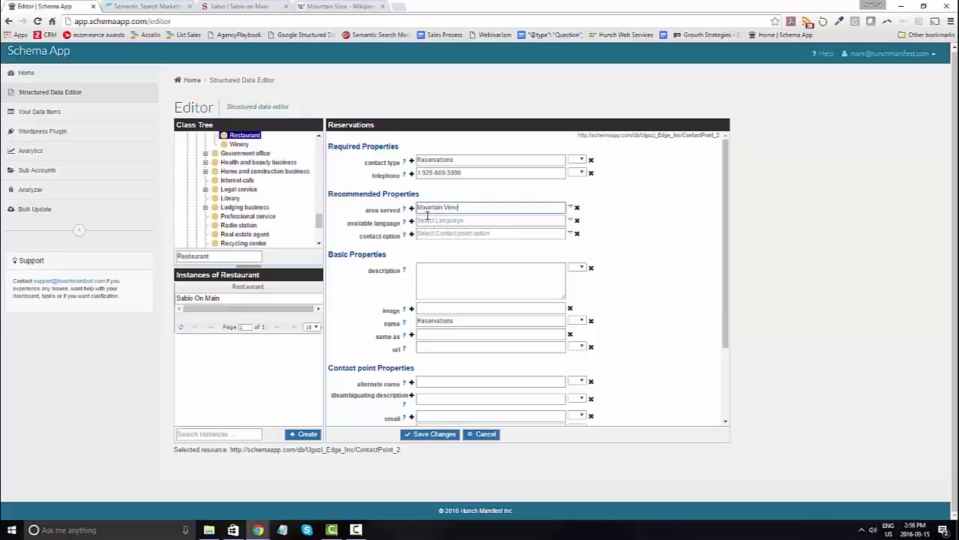
pyautogui.click(484, 206)
pyautogui.click(463, 219)
pyautogui.write('English')
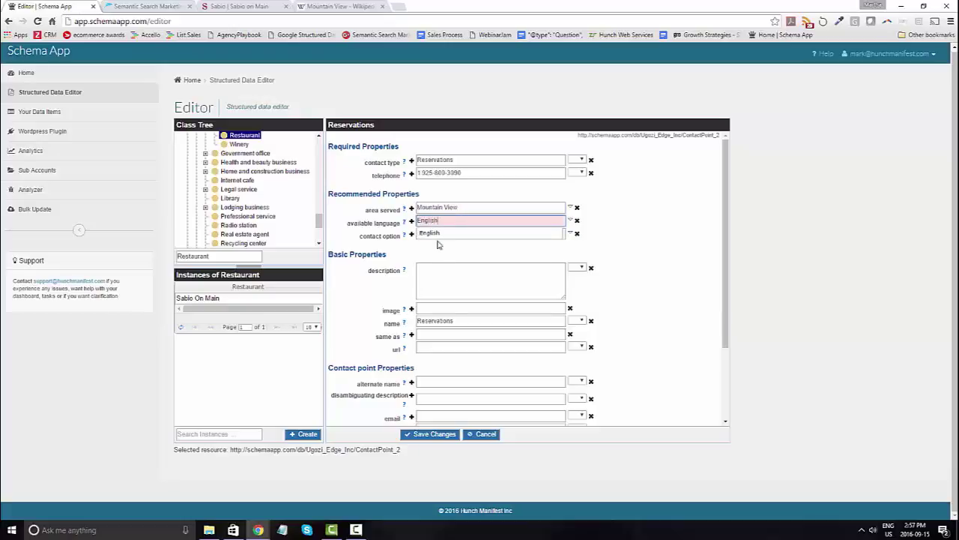
pyautogui.click(443, 235)
pyautogui.click(440, 234)
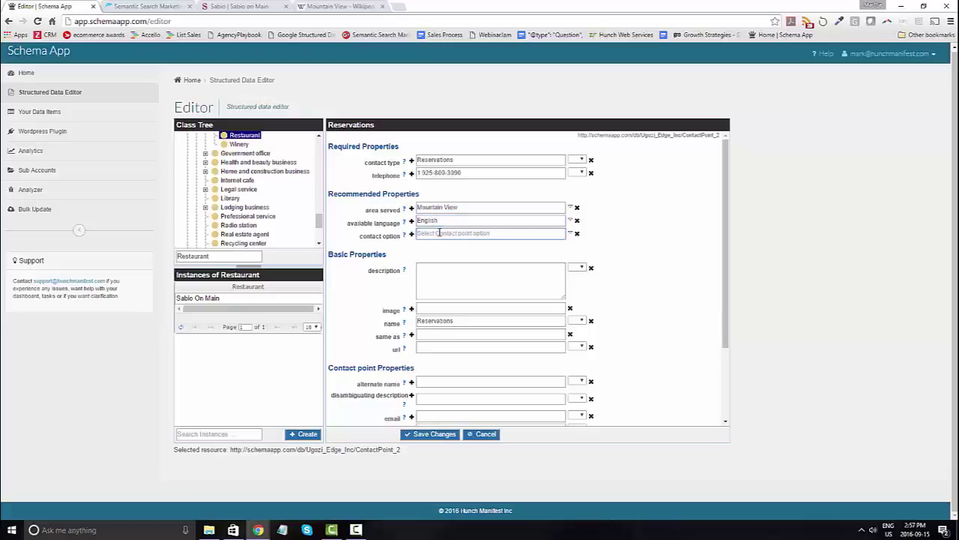
pyautogui.moveTo(403, 236)
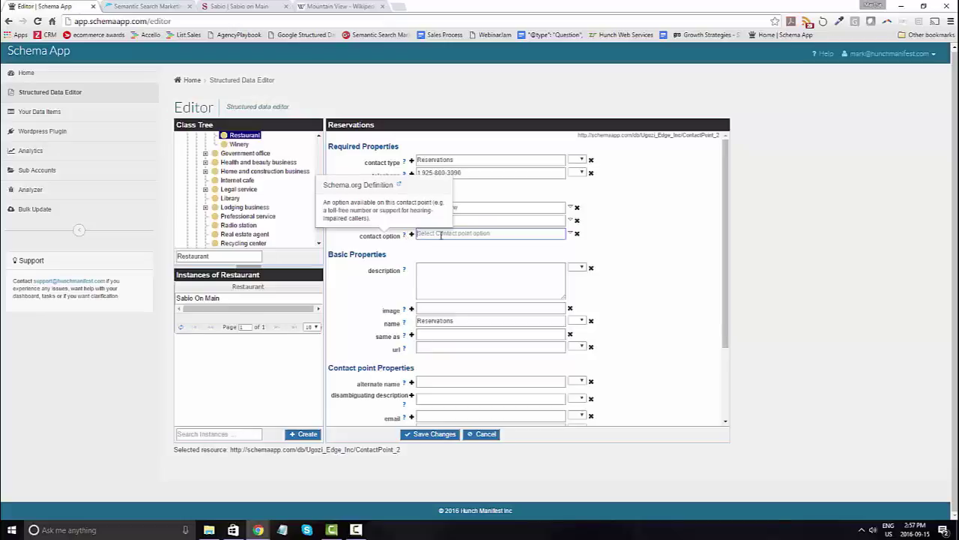
pyautogui.click(448, 280)
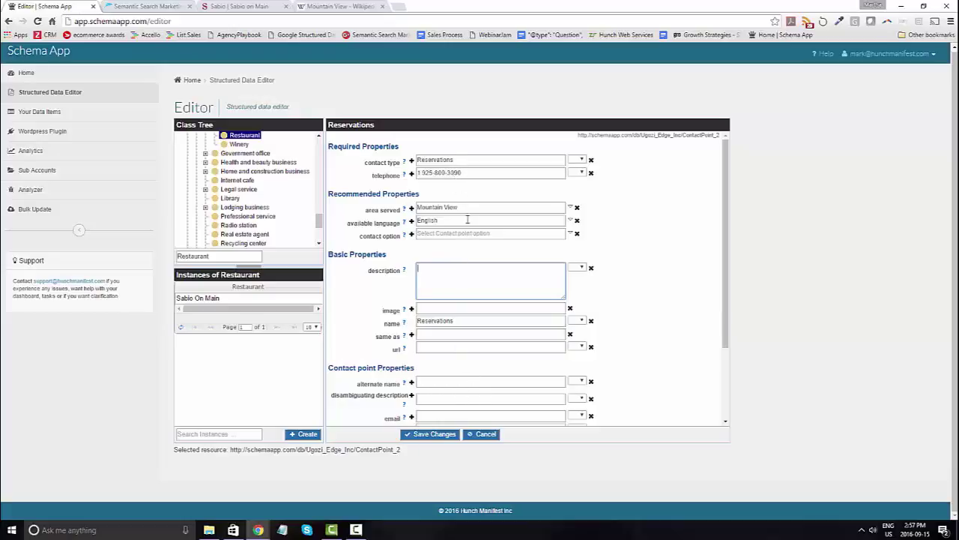
pyautogui.scroll(-2, 476, 240)
pyautogui.click(425, 319)
pyautogui.click(255, 6)
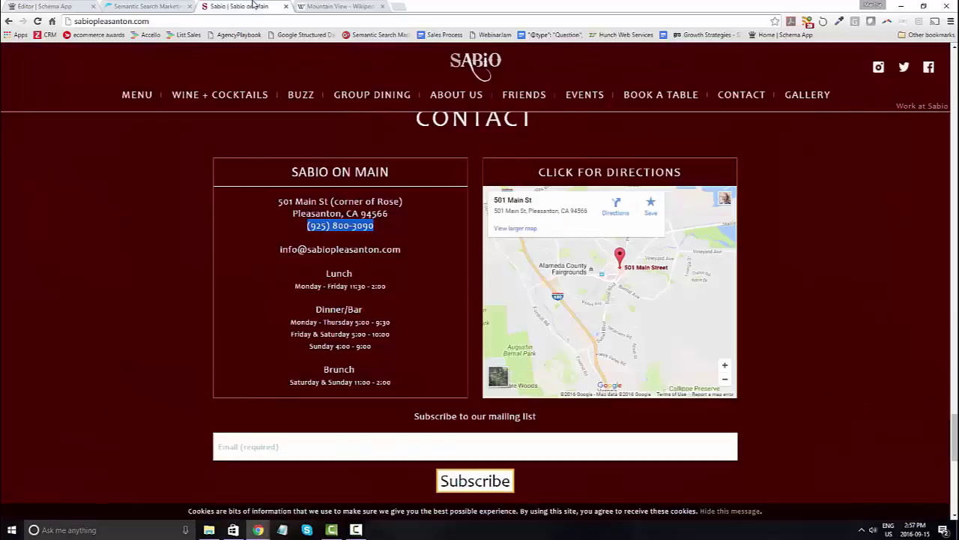
pyautogui.moveTo(400, 250); pyautogui.dragTo(282, 255)
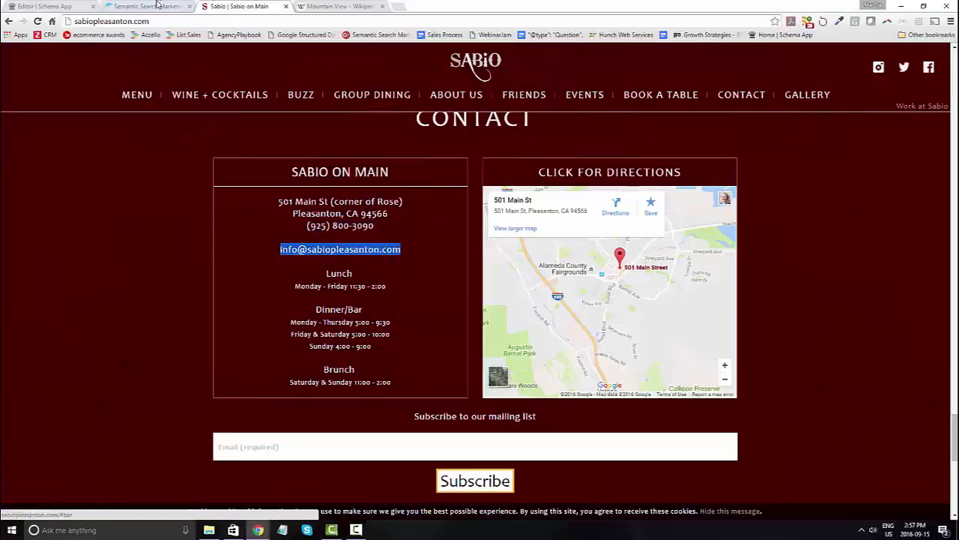
pyautogui.click(86, 8)
pyautogui.hotkey('ctrl', 'v')
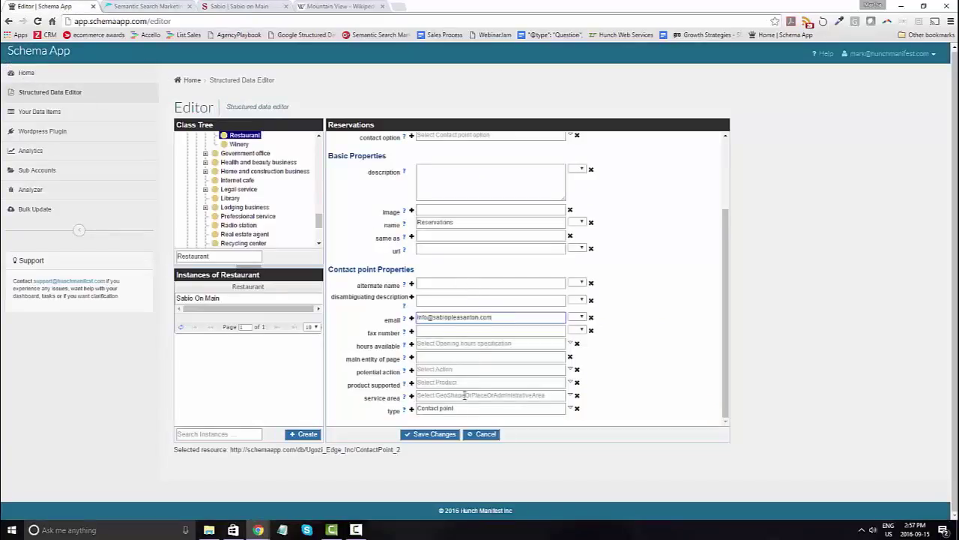
pyautogui.click(437, 436)
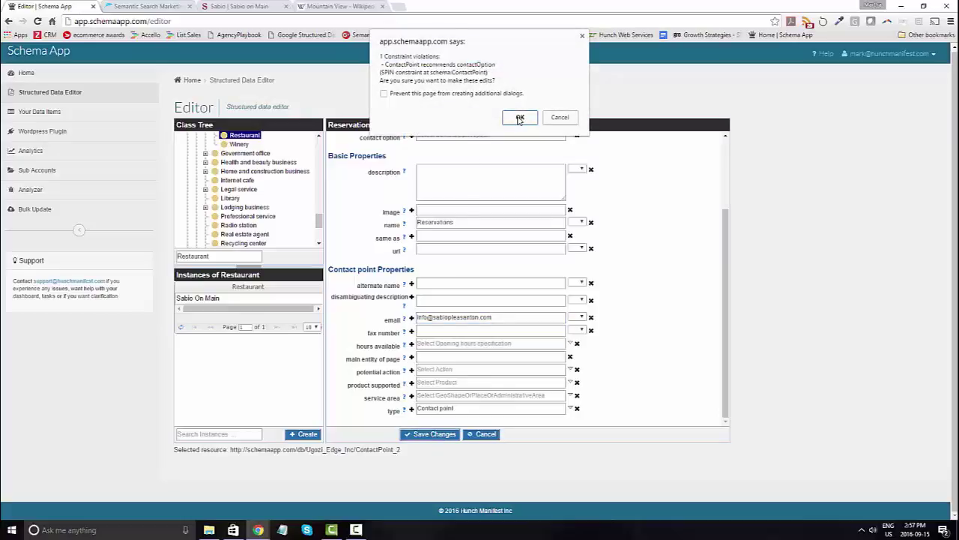
pyautogui.click(519, 119)
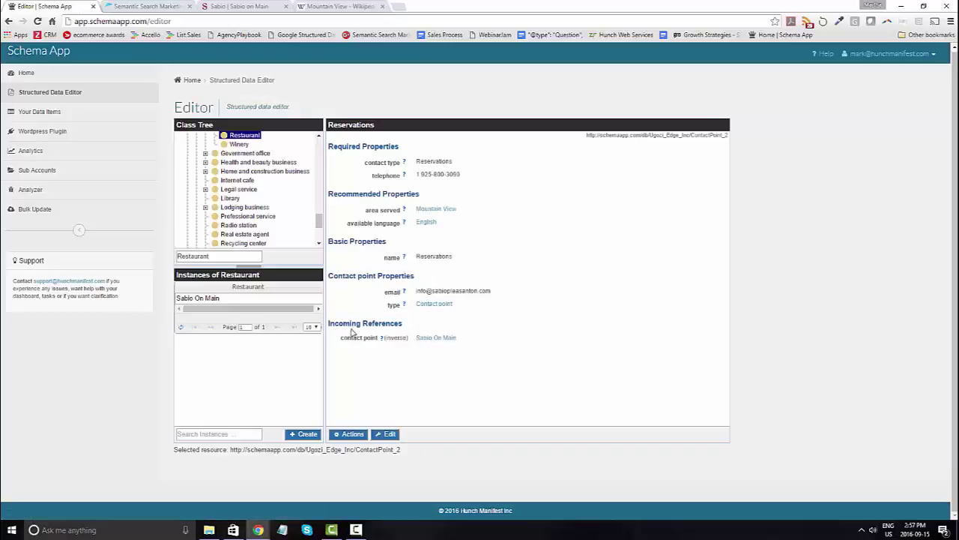
# - Return to Sabio On Main, generate its Schema JSON-LD from Actions, and close the results
pyautogui.click(429, 342)
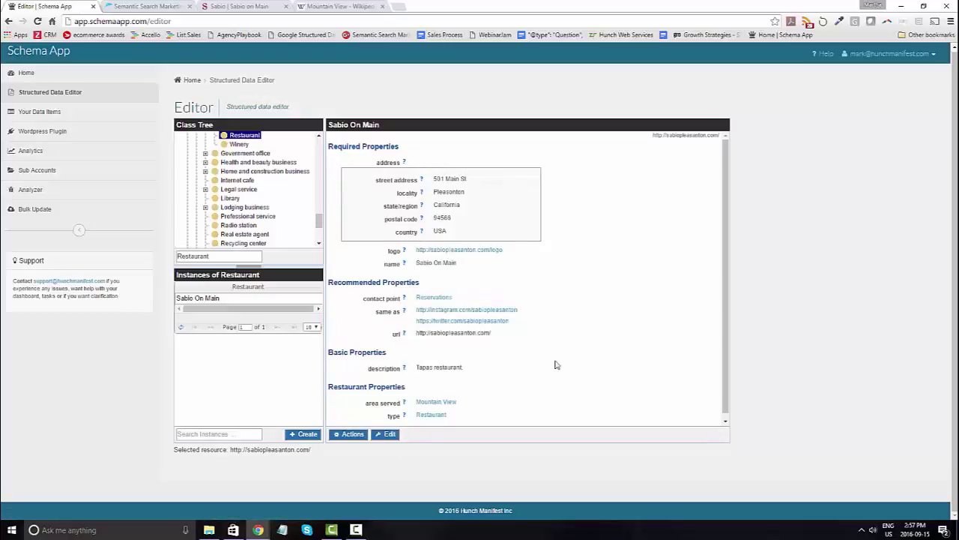
pyautogui.scroll(-1, 618, 351)
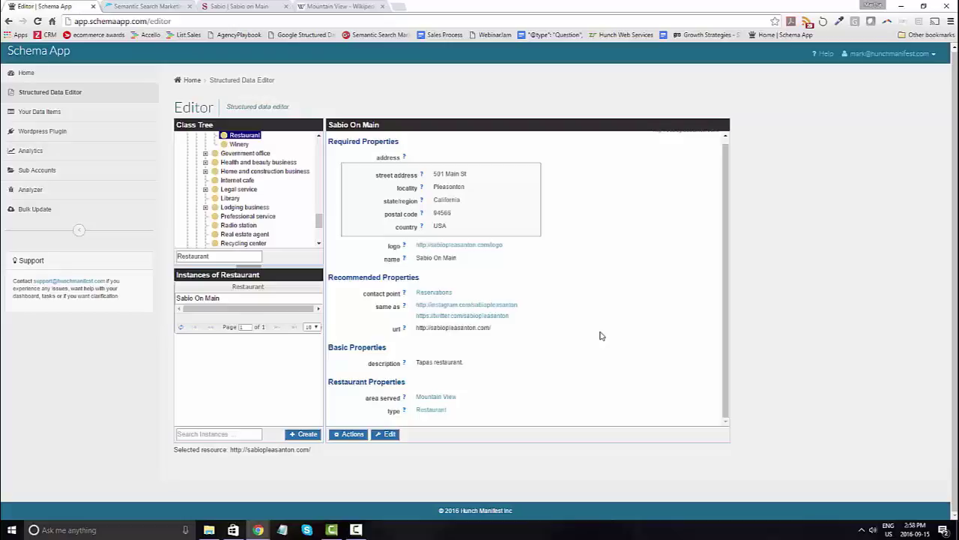
pyautogui.click(352, 435)
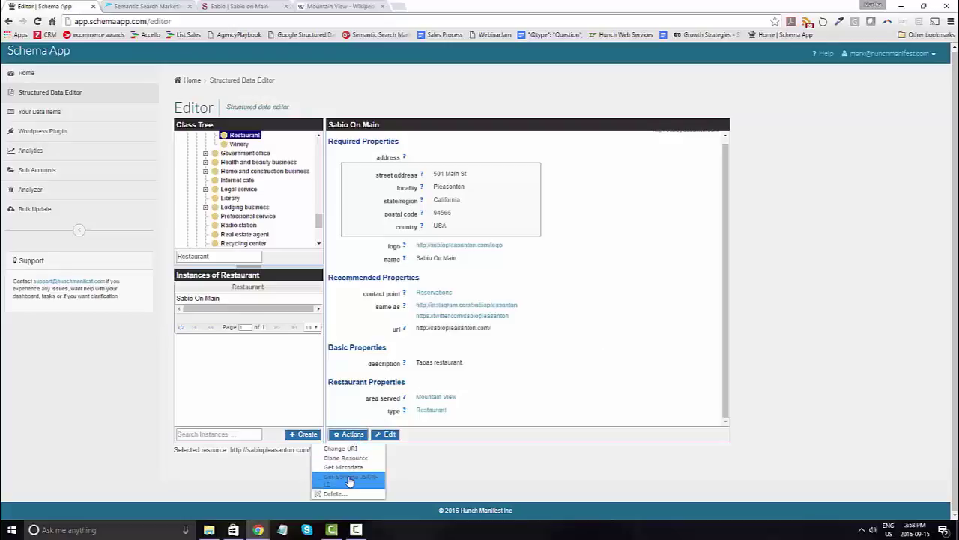
pyautogui.click(349, 480)
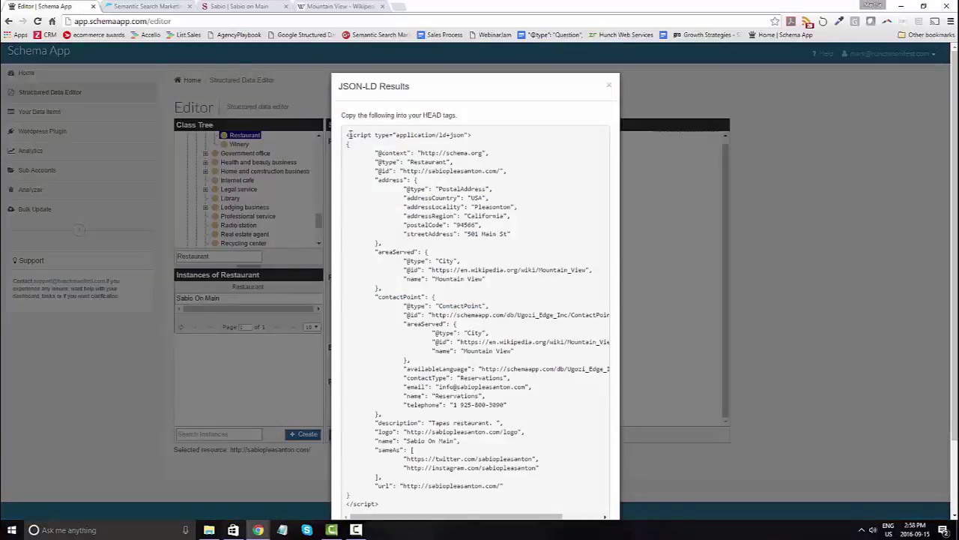
pyautogui.click(610, 88)
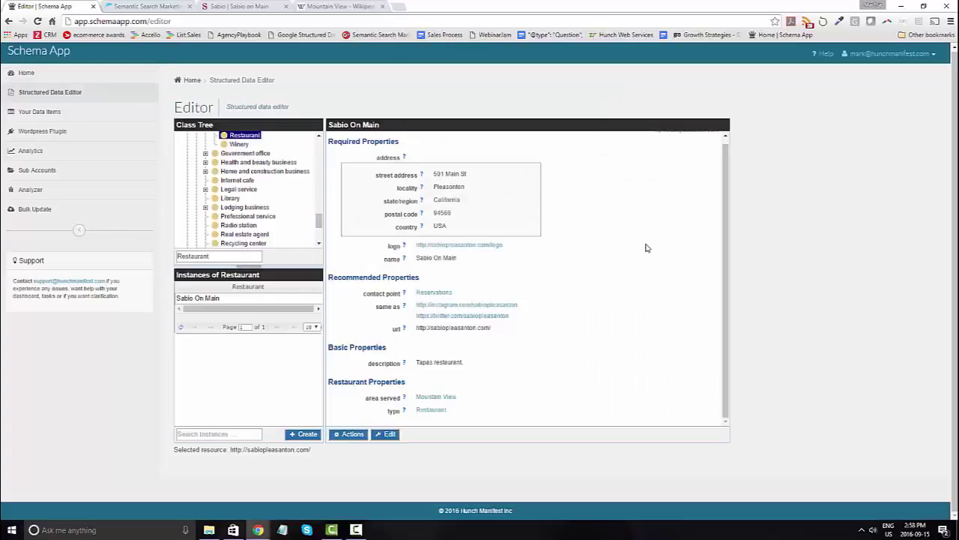